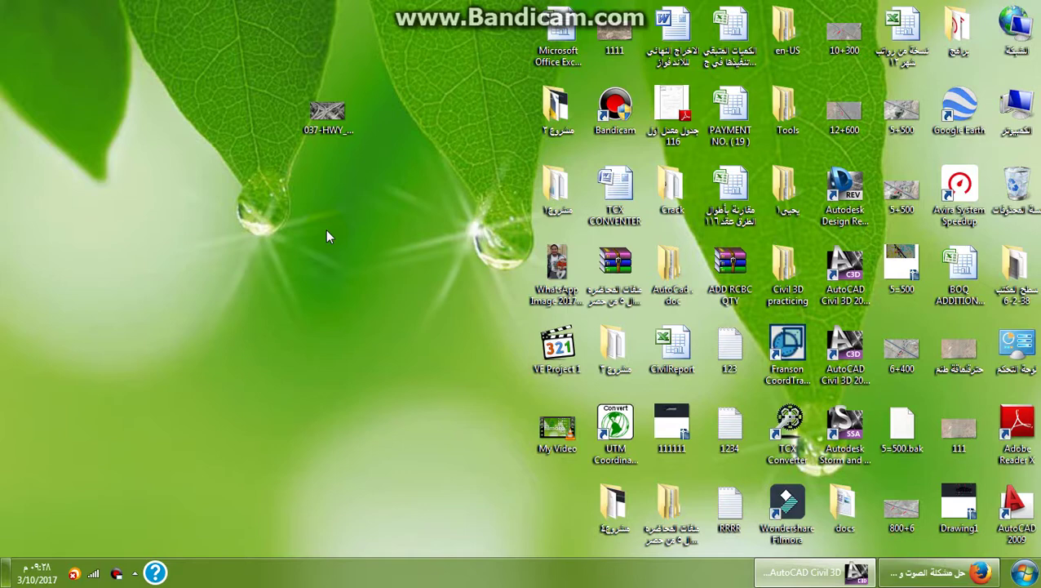
# Step: Switch to AutoCAD Civil 3D and open the point creation tools to start importing points from a file
pyautogui.click(823, 573)
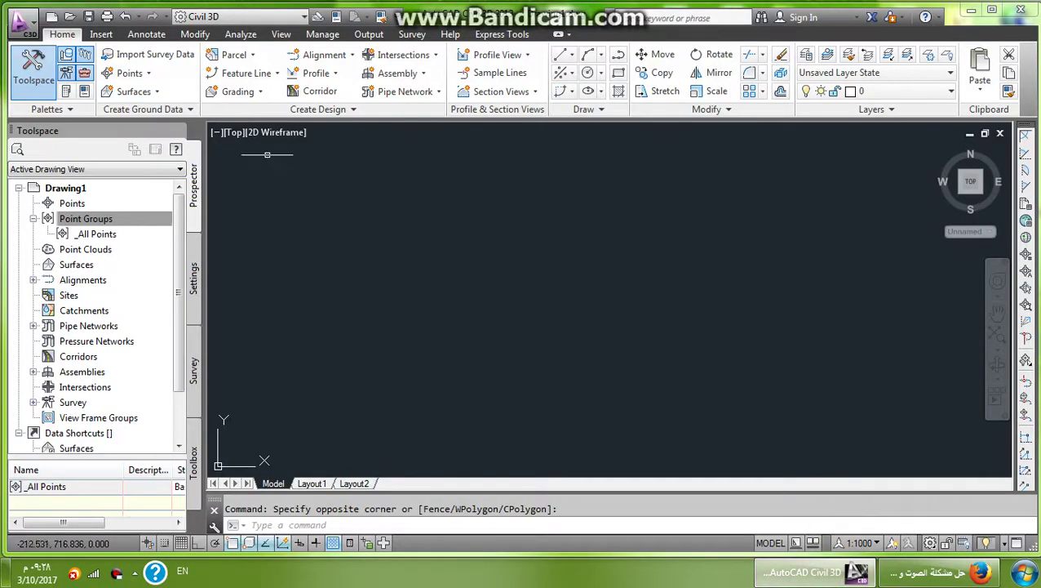
pyautogui.click(104, 193)
pyautogui.click(72, 203)
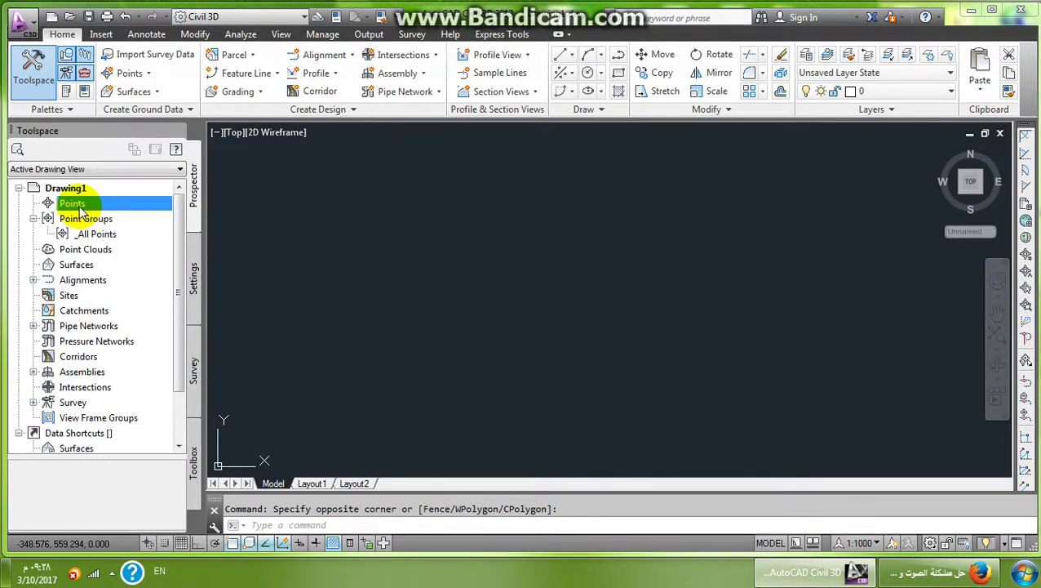
pyautogui.rightClick(74, 204)
pyautogui.click(129, 215)
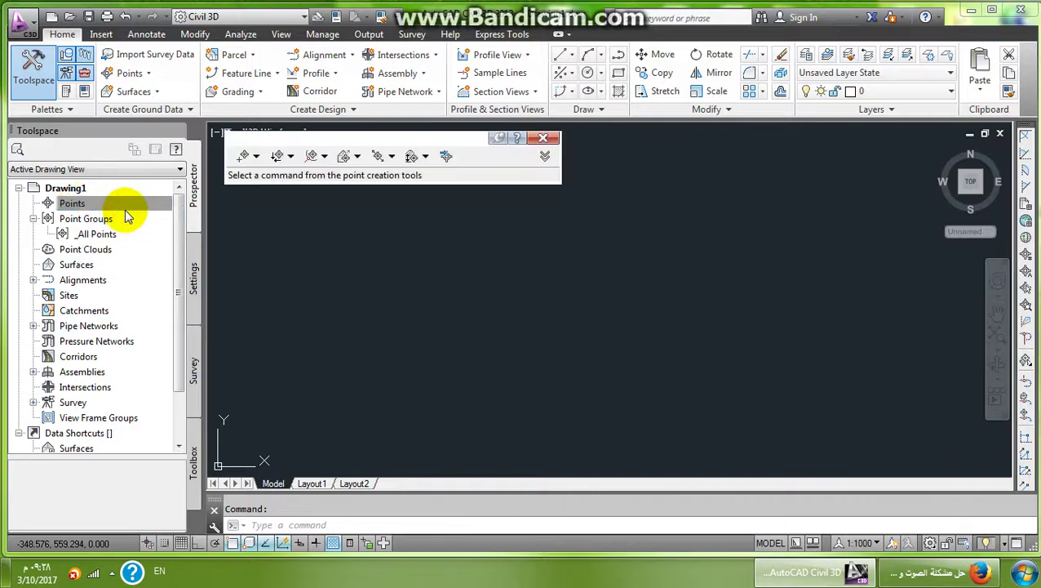
pyautogui.click(446, 155)
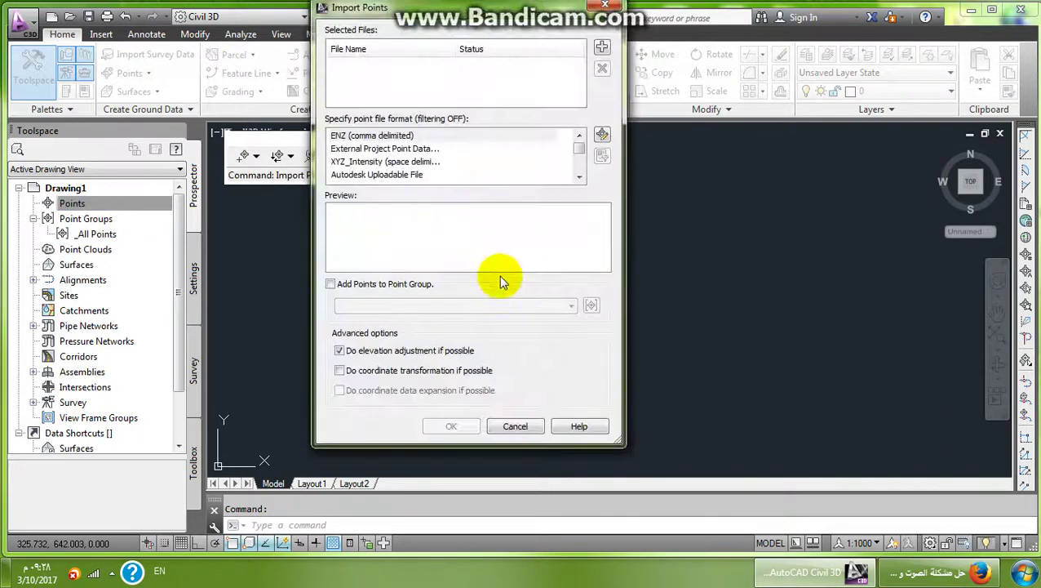
# Step: Add the NGL text file as the import source and set its point file format to ENZ (space delimited)
pyautogui.click(606, 46)
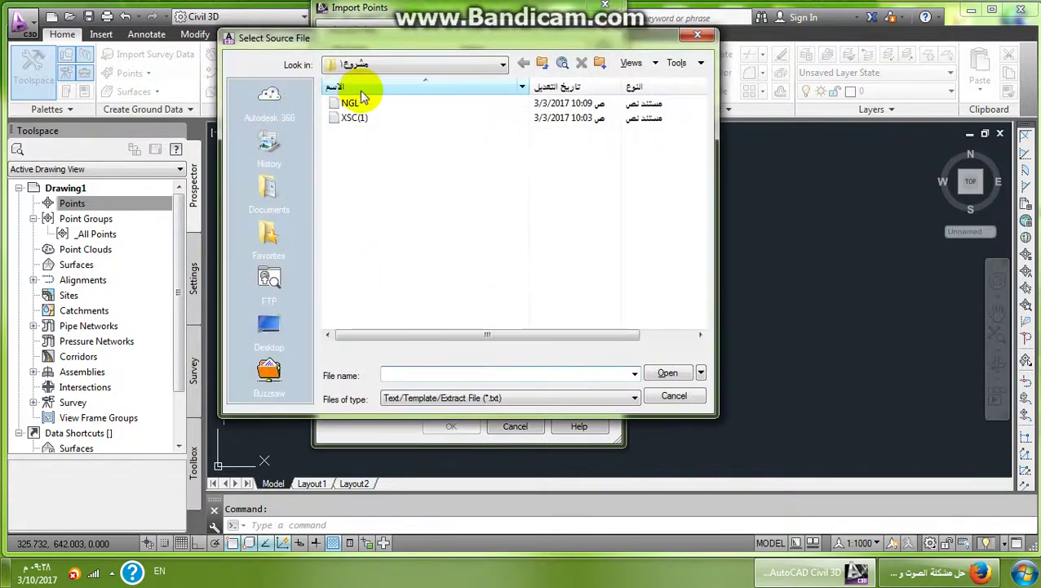
pyautogui.click(349, 104)
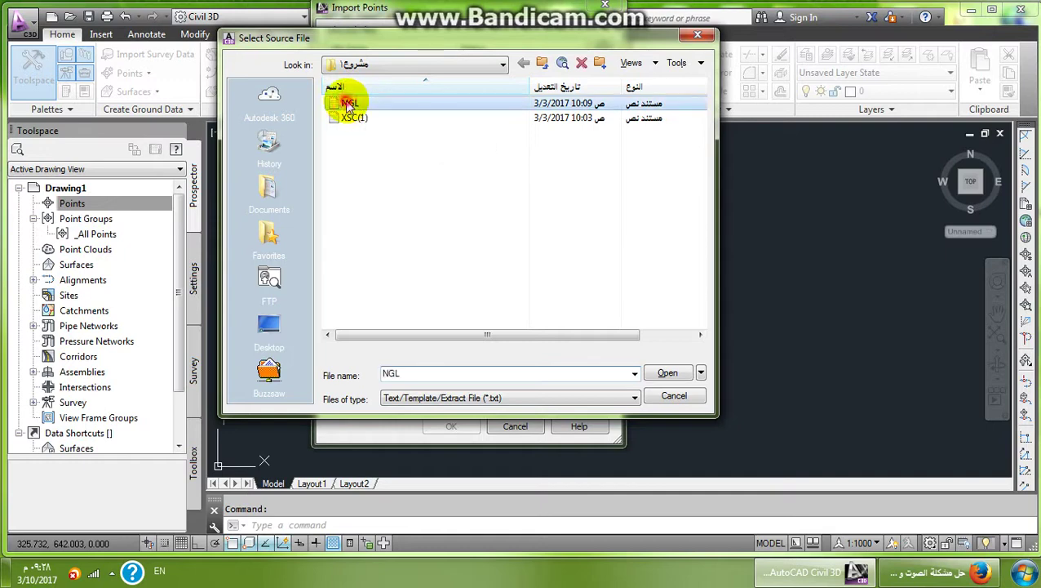
pyautogui.click(667, 372)
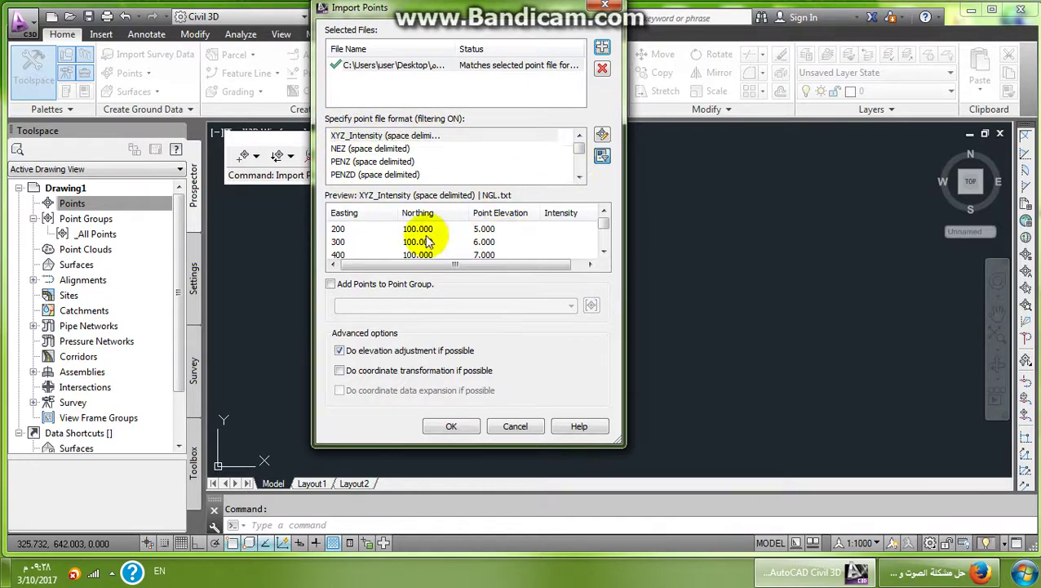
pyautogui.click(578, 170)
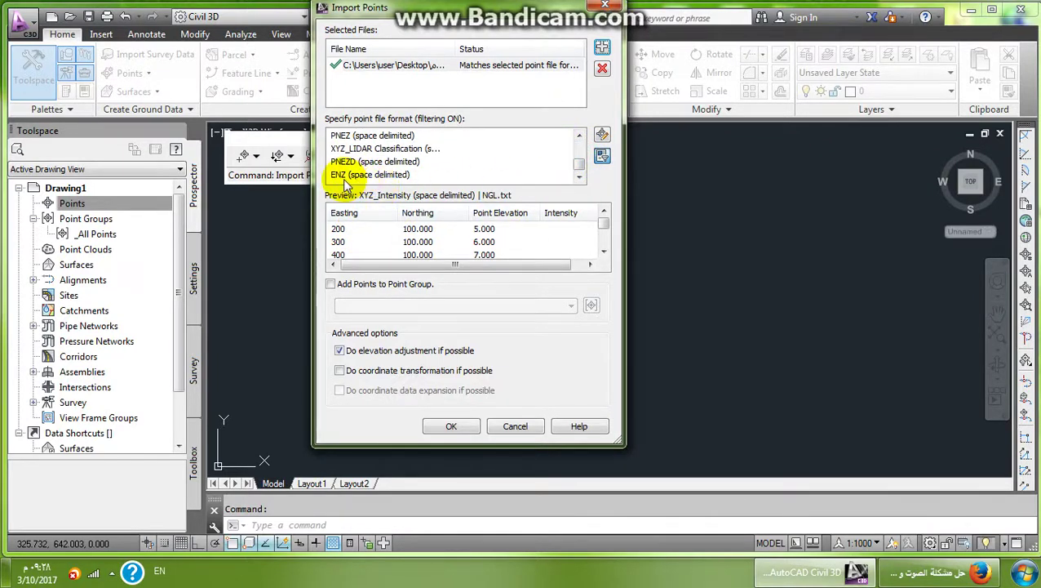
pyautogui.click(376, 175)
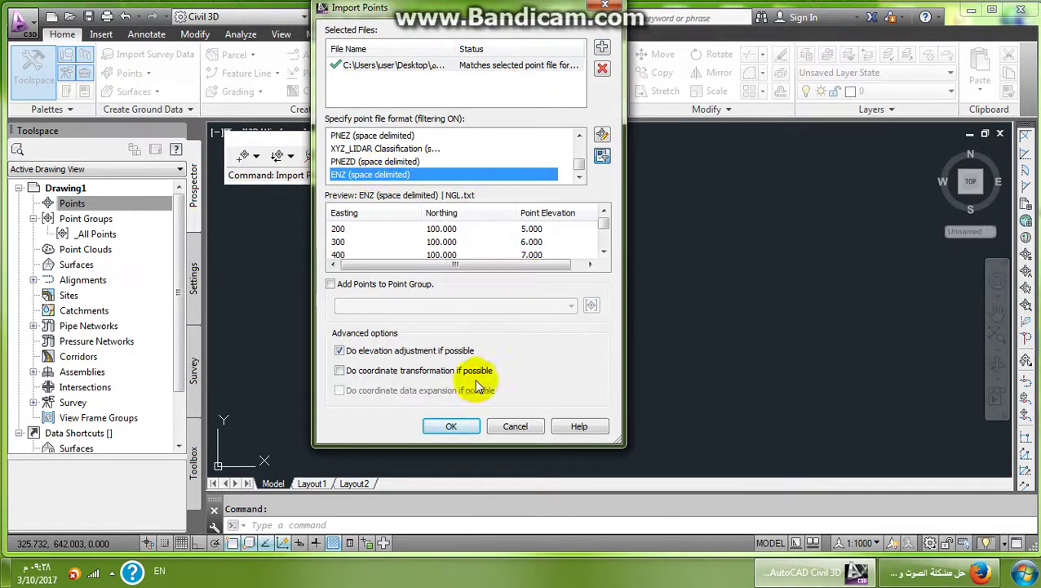
# Step: Import the points into a new point group named NGL(BASE SURFCE)
pyautogui.click(350, 286)
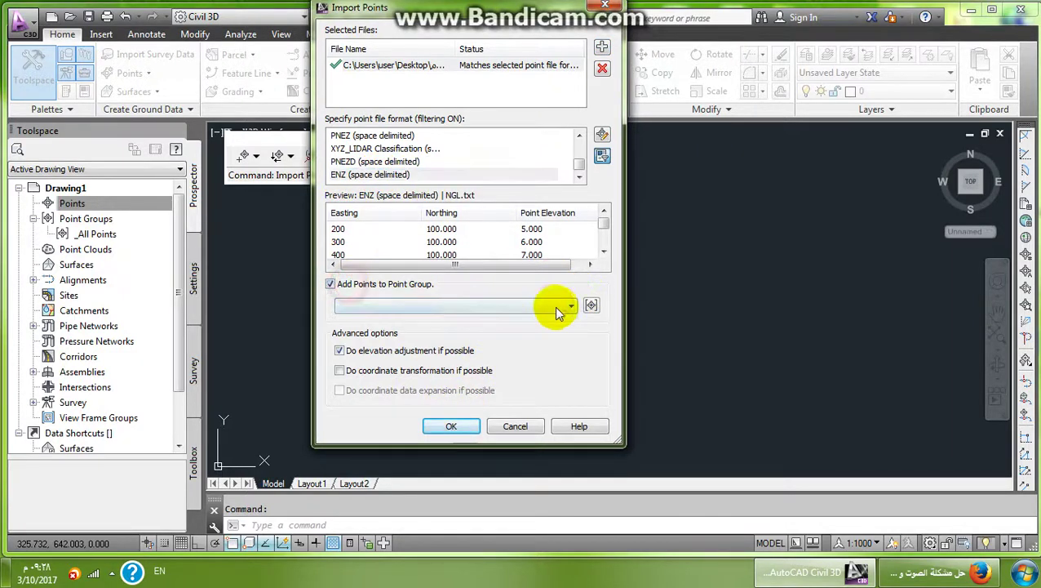
pyautogui.click(592, 305)
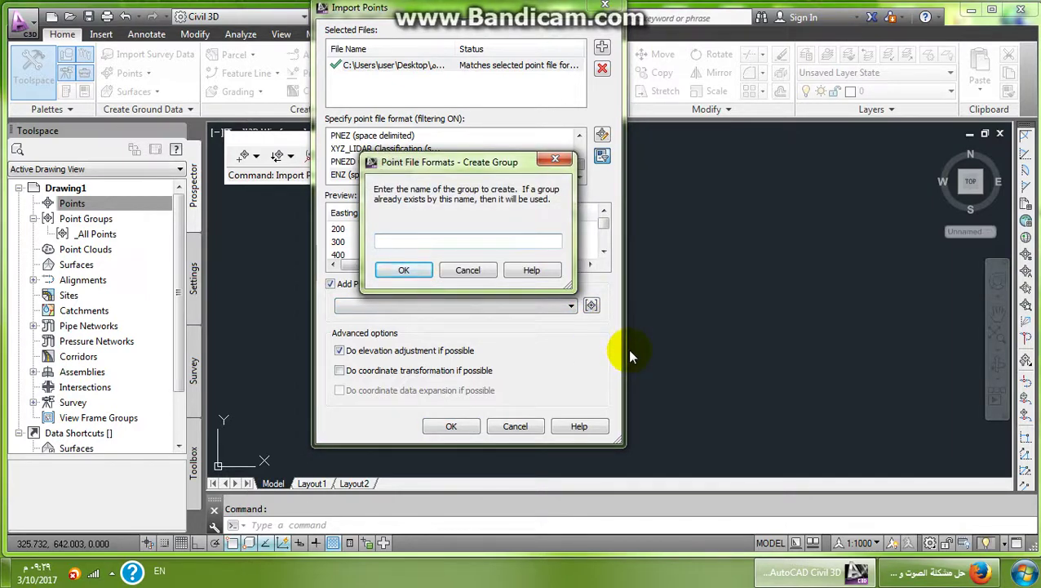
pyautogui.write('NGL(BASE SERF')
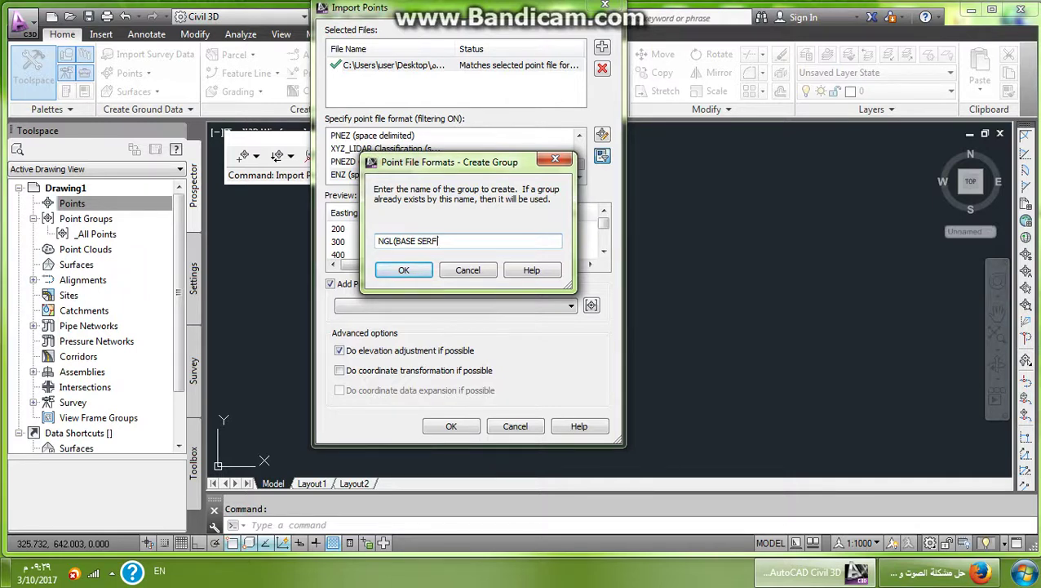
pyautogui.write('CE')
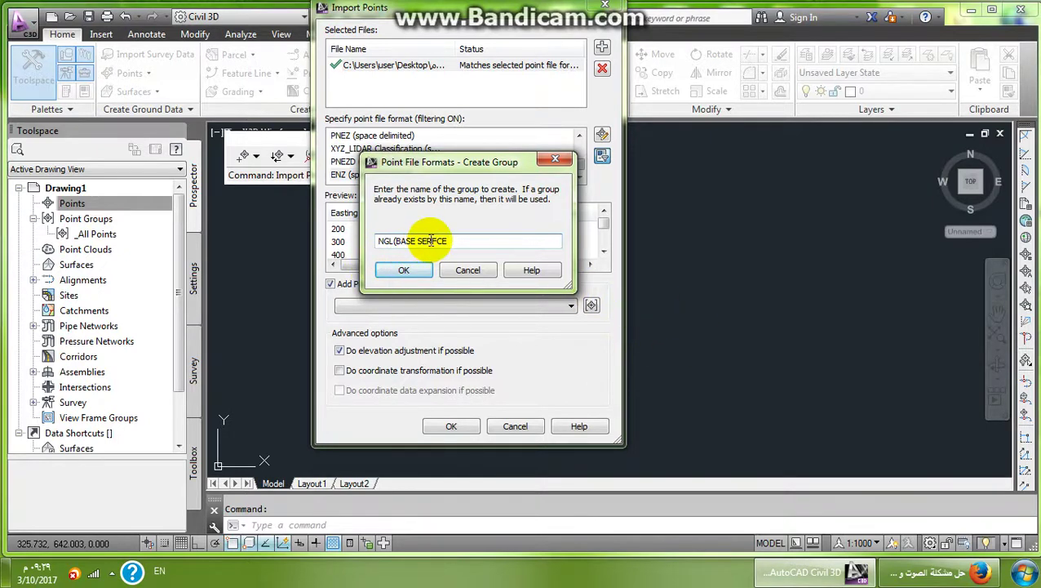
pyautogui.moveTo(430, 240); pyautogui.dragTo(418, 241)
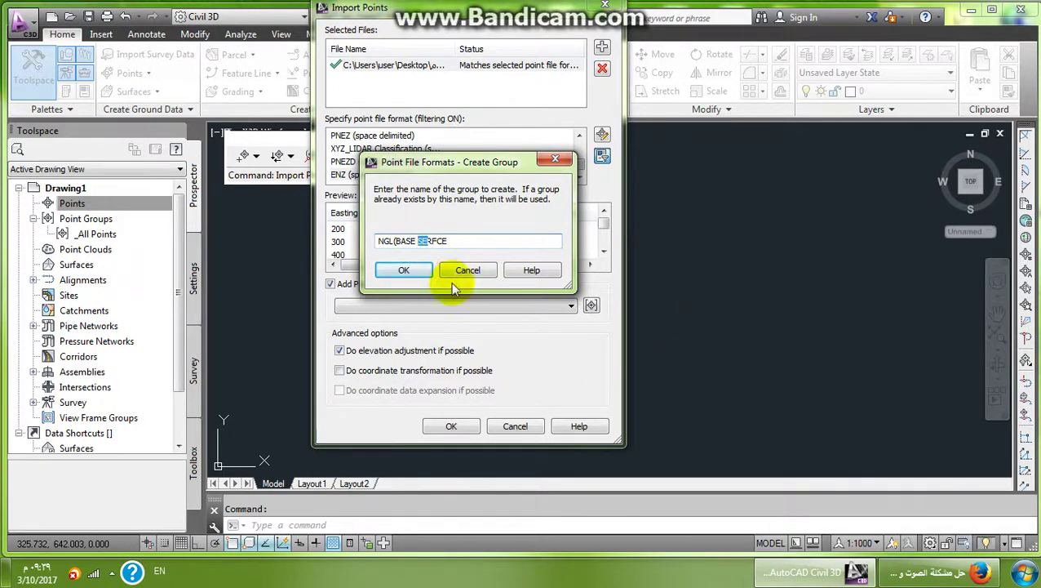
pyautogui.write('S')
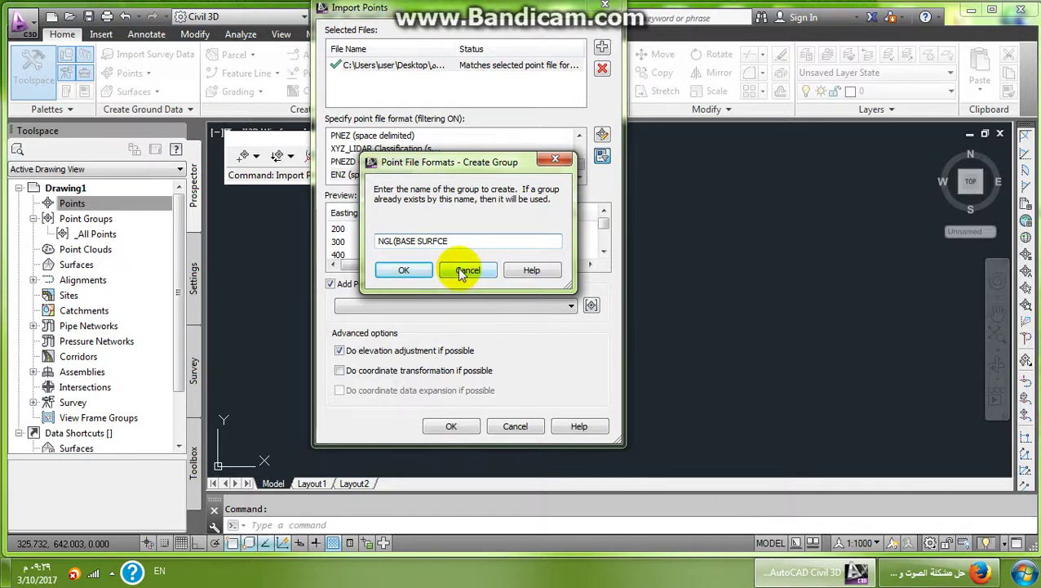
pyautogui.write(')')
pyautogui.click(408, 271)
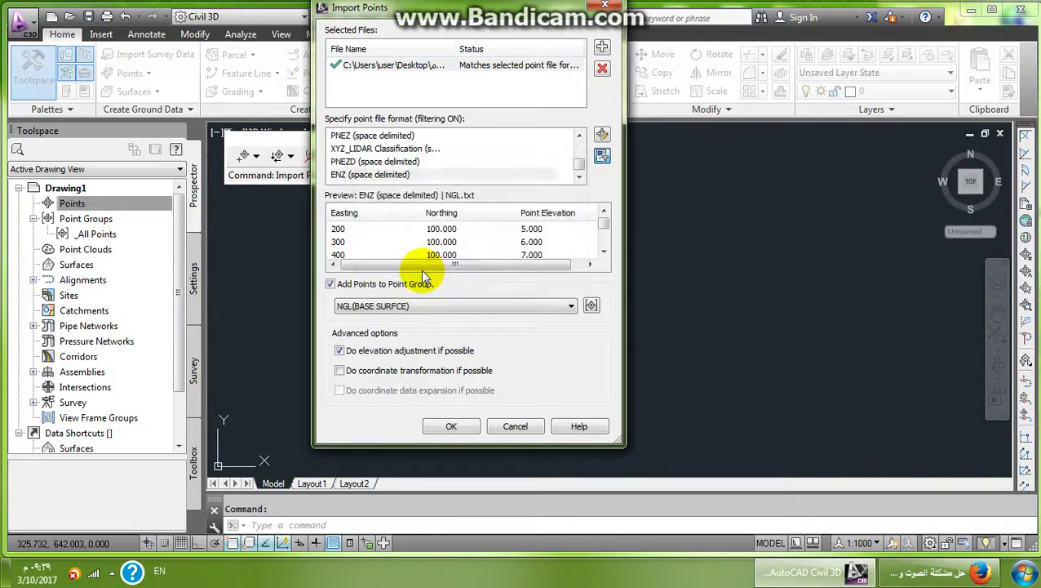
pyautogui.click(451, 426)
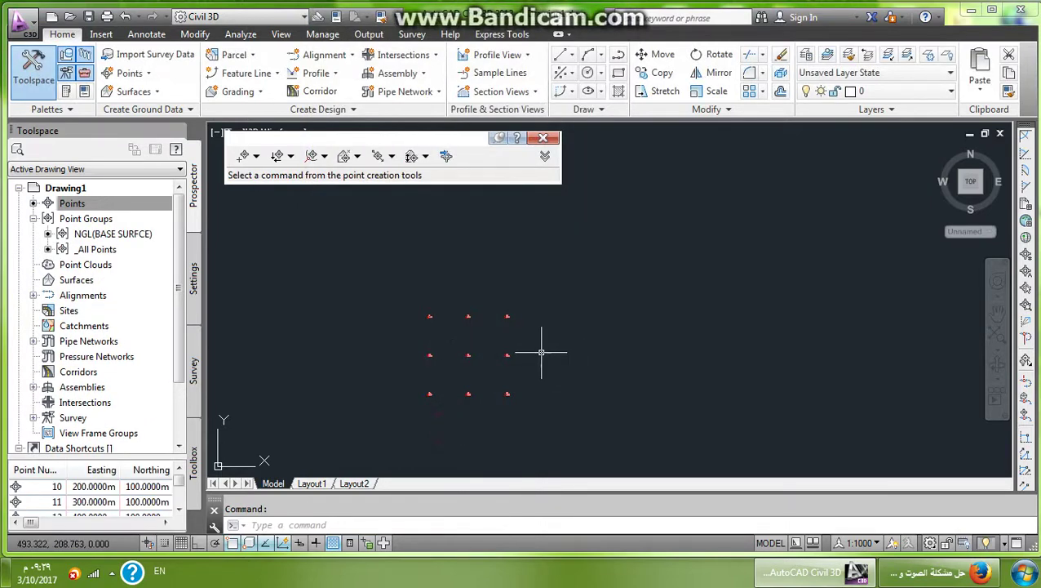
# Step: Examine the numbers and elevations of the imported points across the grid
pyautogui.moveTo(542, 351); pyautogui.dragTo(658, 314, button='middle')
pyautogui.scroll(5, 616, 294)
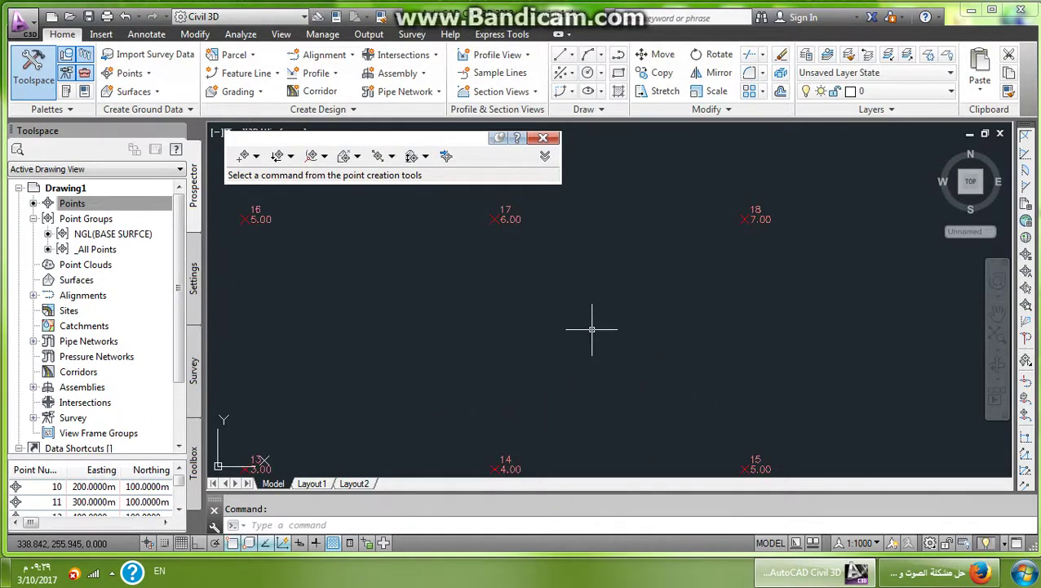
pyautogui.scroll(-4, 593, 319)
pyautogui.scroll(5, 507, 372)
pyautogui.scroll(-1, 516, 383)
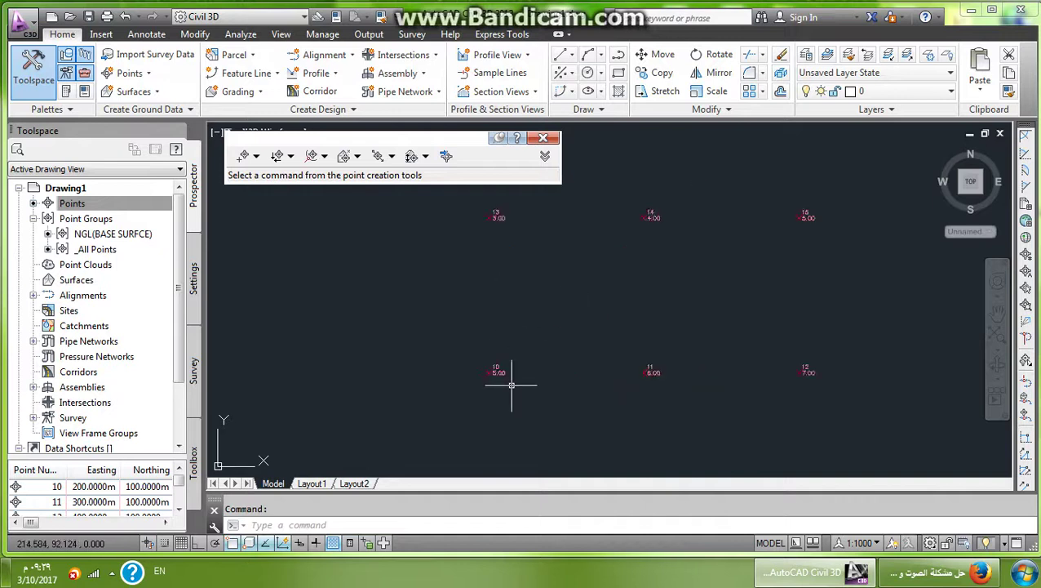
pyautogui.moveTo(514, 440)
pyautogui.mouseDown(button='middle')
pyautogui.moveTo(513, 457)
pyautogui.moveTo(479, 425)
pyautogui.moveTo(436, 314)
pyautogui.mouseUp(button='middle')
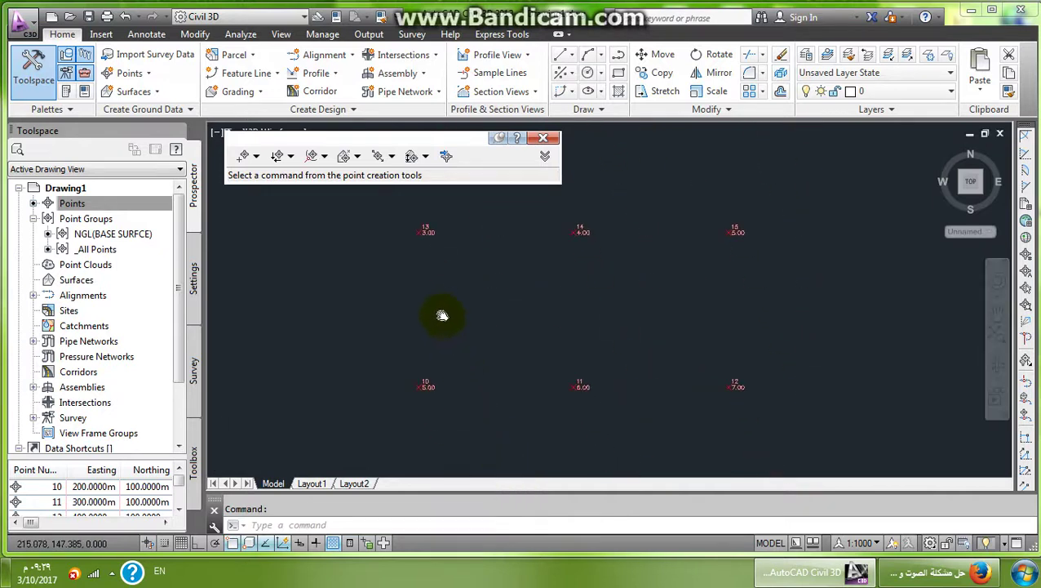
pyautogui.scroll(4, 425, 371)
pyautogui.scroll(5, 425, 375)
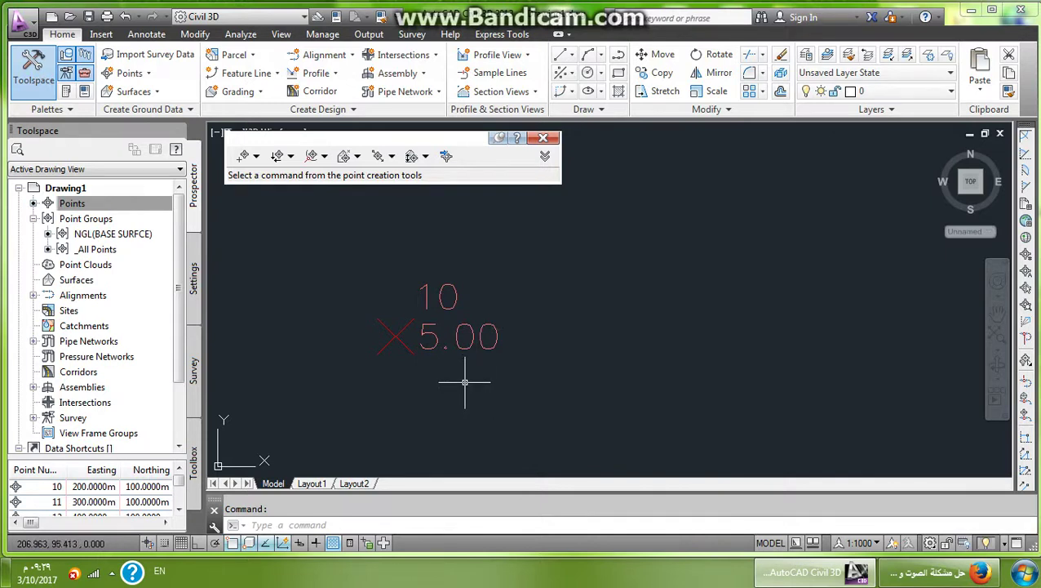
pyautogui.scroll(-6, 644, 349)
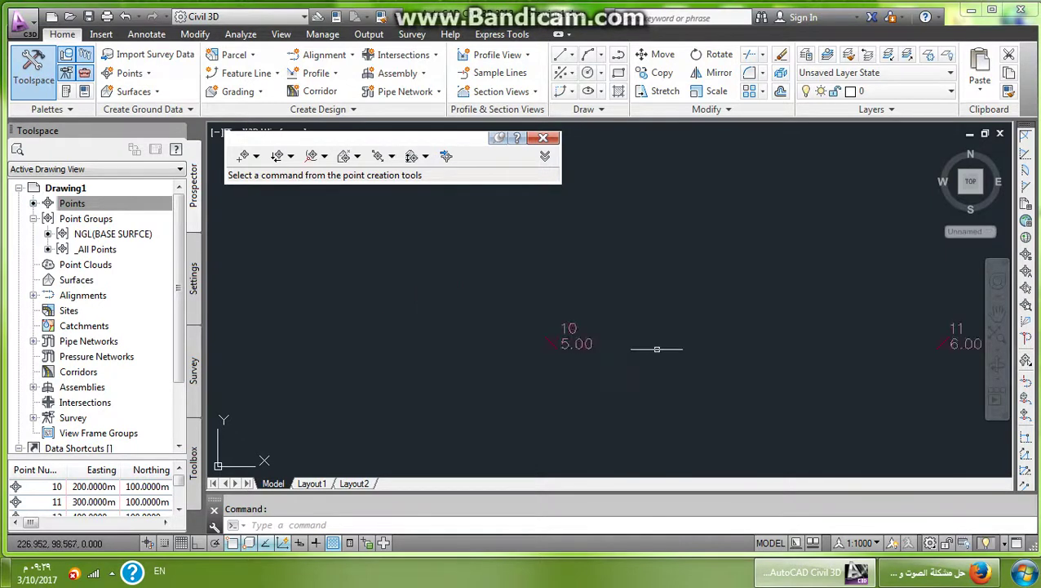
pyautogui.moveTo(643, 348)
pyautogui.mouseDown(button='middle')
pyautogui.moveTo(537, 358)
pyautogui.moveTo(523, 349)
pyautogui.mouseUp(button='middle')
pyautogui.scroll(4, 674, 344)
pyautogui.scroll(-2, 786, 348)
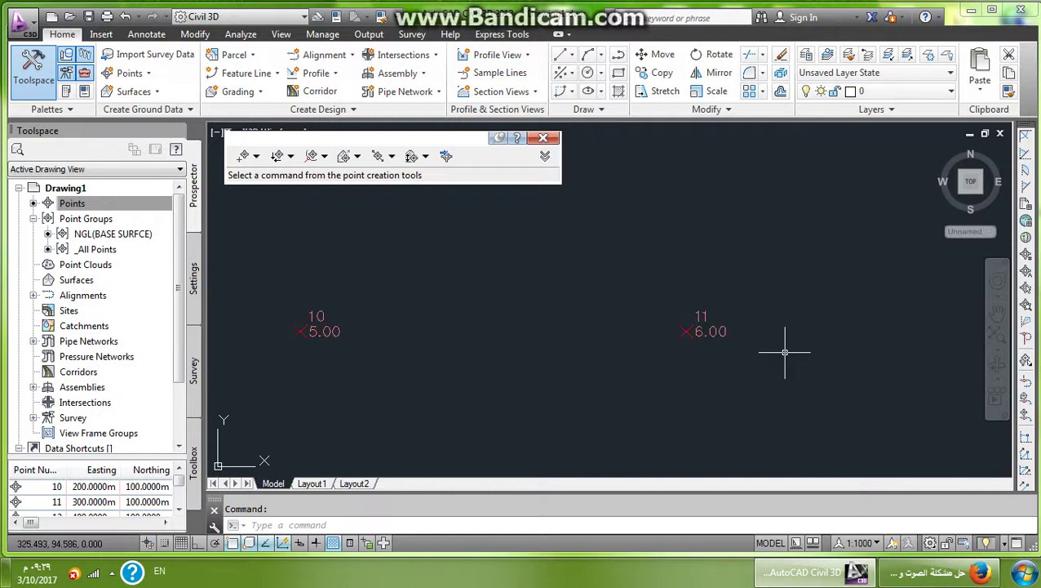
pyautogui.moveTo(786, 349); pyautogui.dragTo(522, 356, button='middle')
pyautogui.scroll(-4, 849, 338)
pyautogui.moveTo(760, 265); pyautogui.dragTo(759, 385, button='middle')
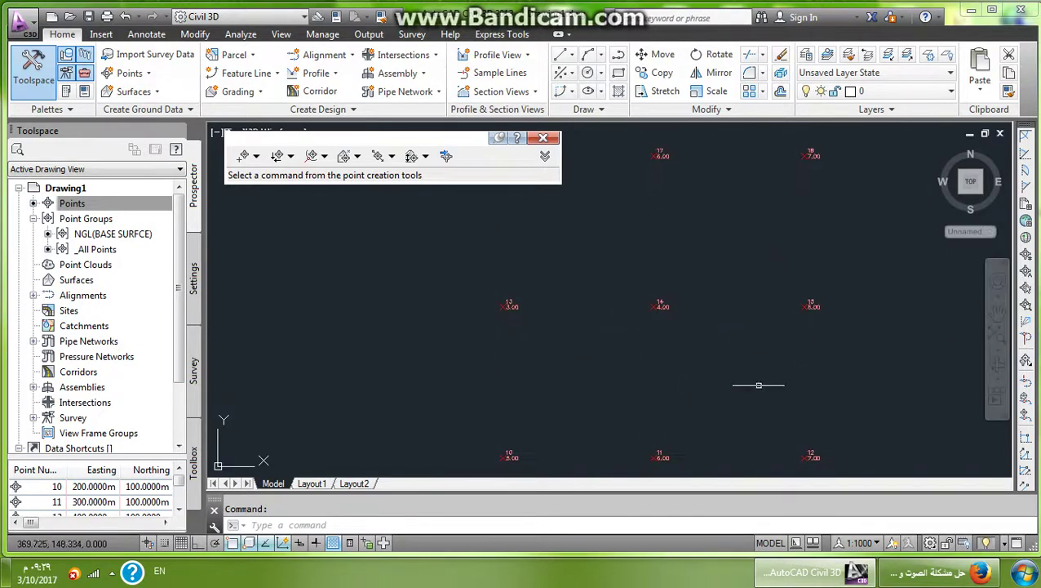
pyautogui.scroll(4, 665, 312)
pyautogui.scroll(-2, 620, 318)
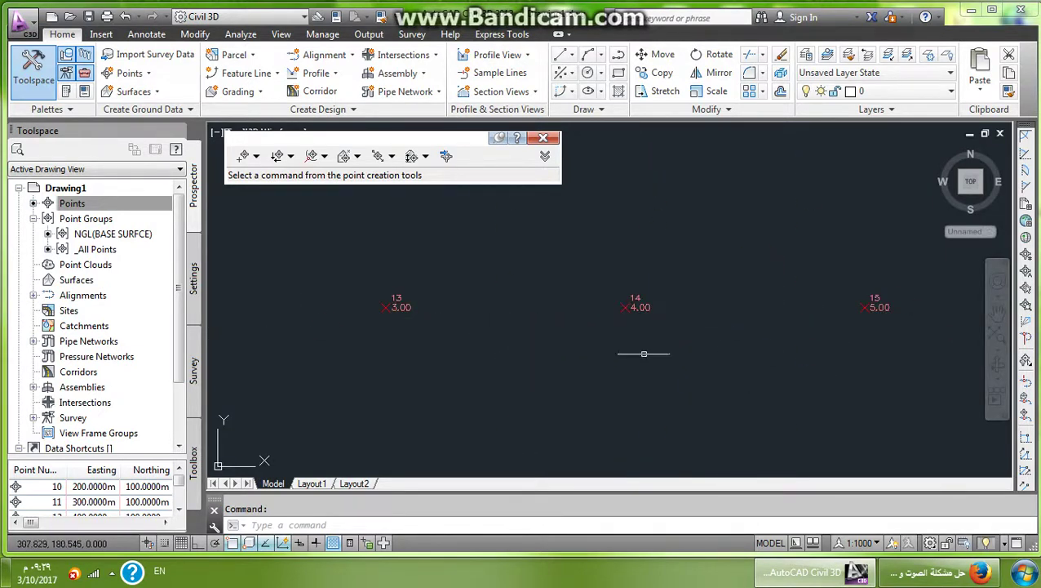
pyautogui.scroll(-2, 641, 359)
pyautogui.moveTo(710, 253); pyautogui.dragTo(774, 363, button='middle')
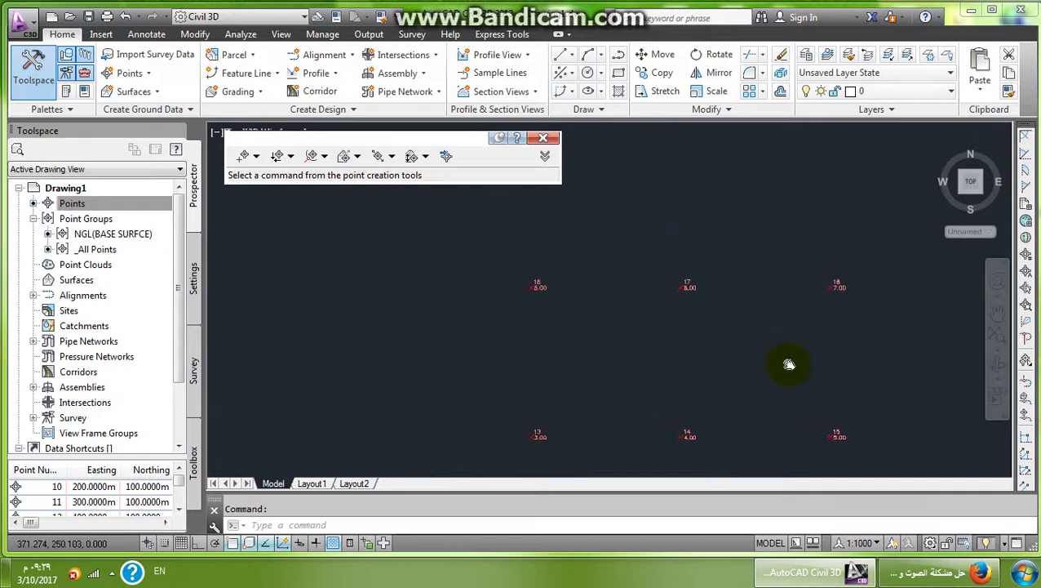
pyautogui.scroll(6, 542, 289)
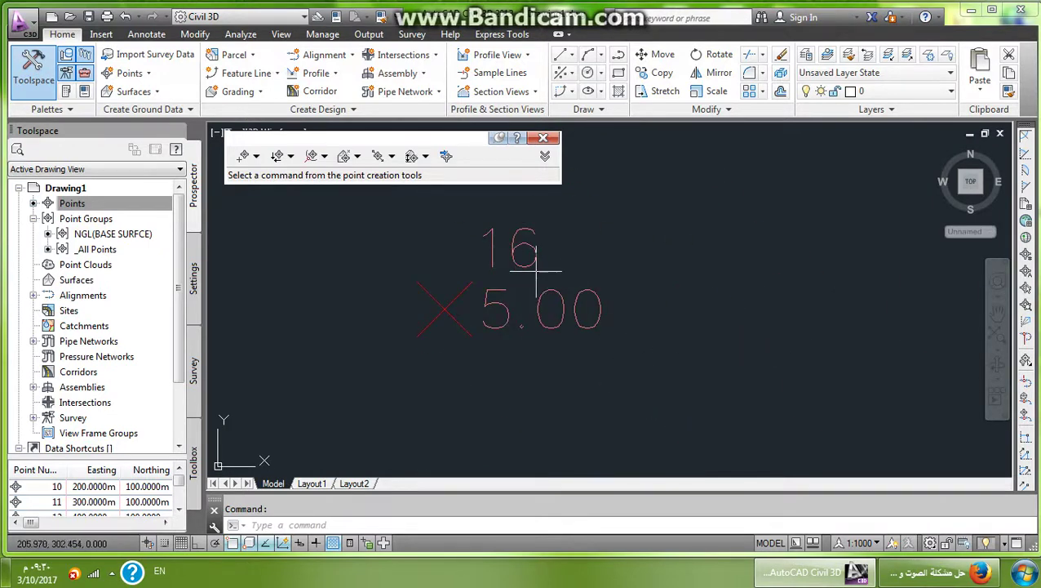
pyautogui.scroll(-6, 693, 302)
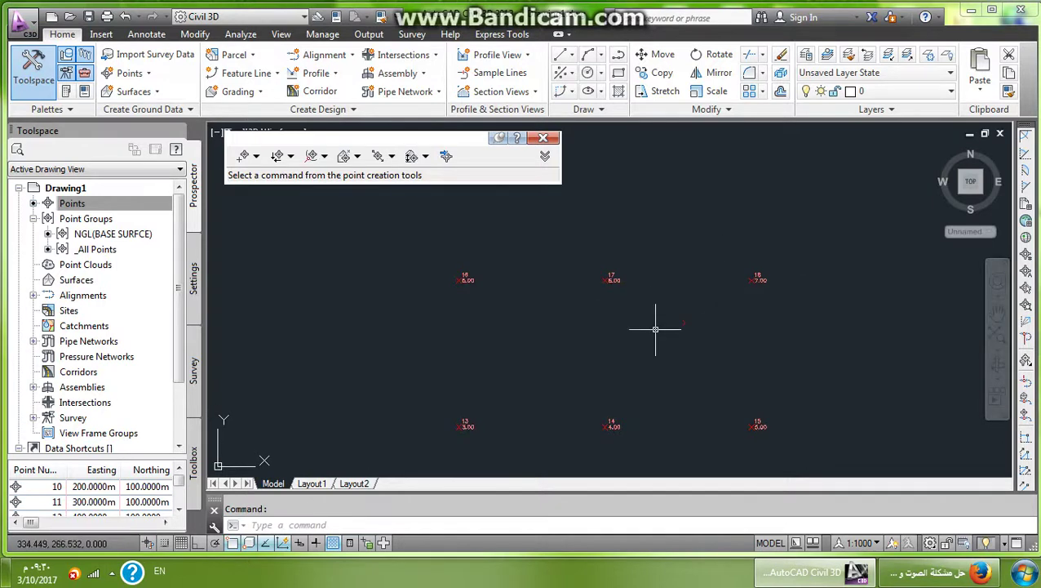
pyautogui.scroll(-5, 652, 329)
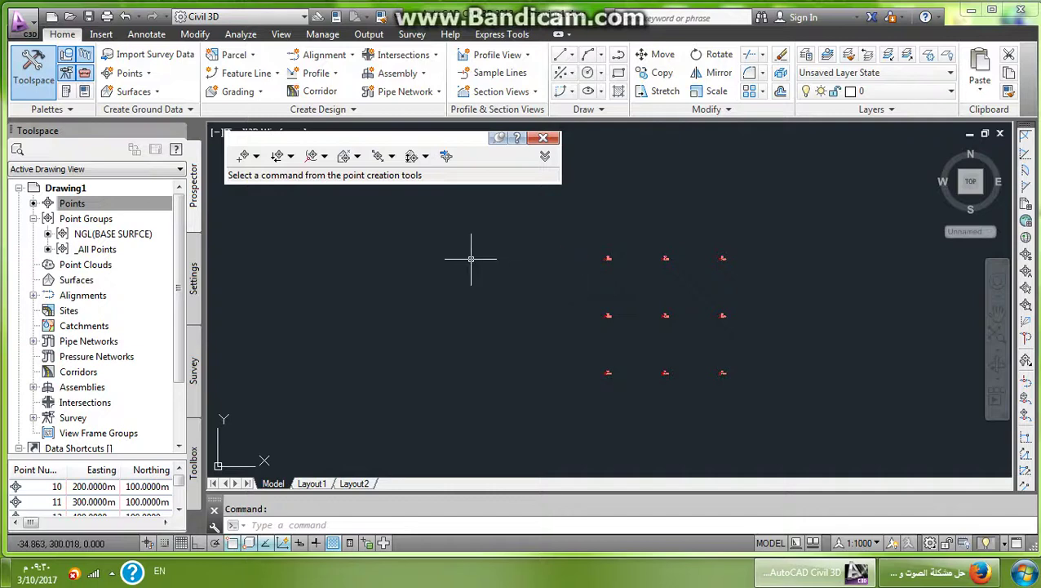
# Step: Create a TIN surface named NGL(BASE), keeping the default style and layer
pyautogui.rightClick(95, 283)
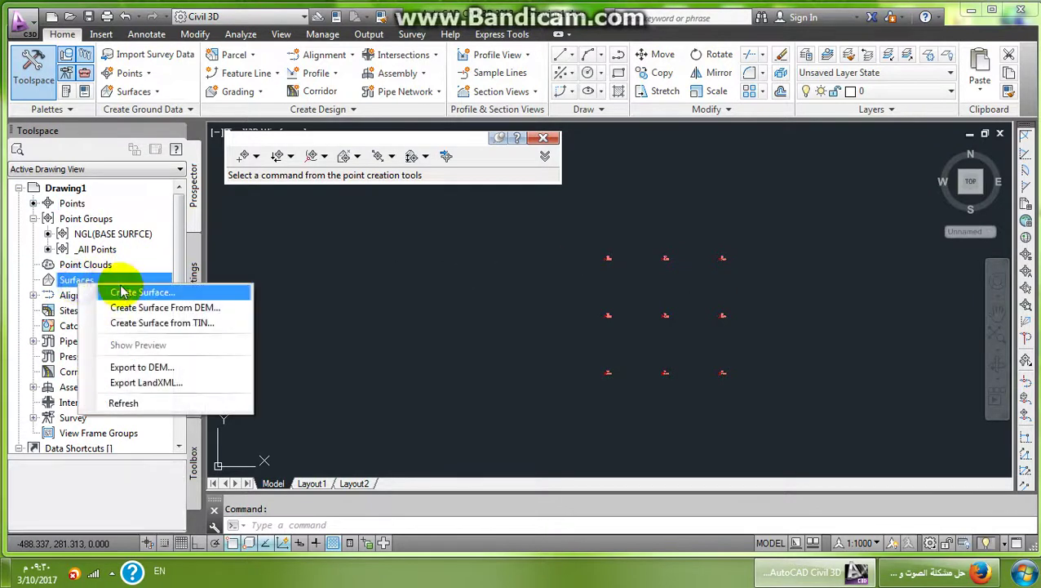
pyautogui.click(121, 292)
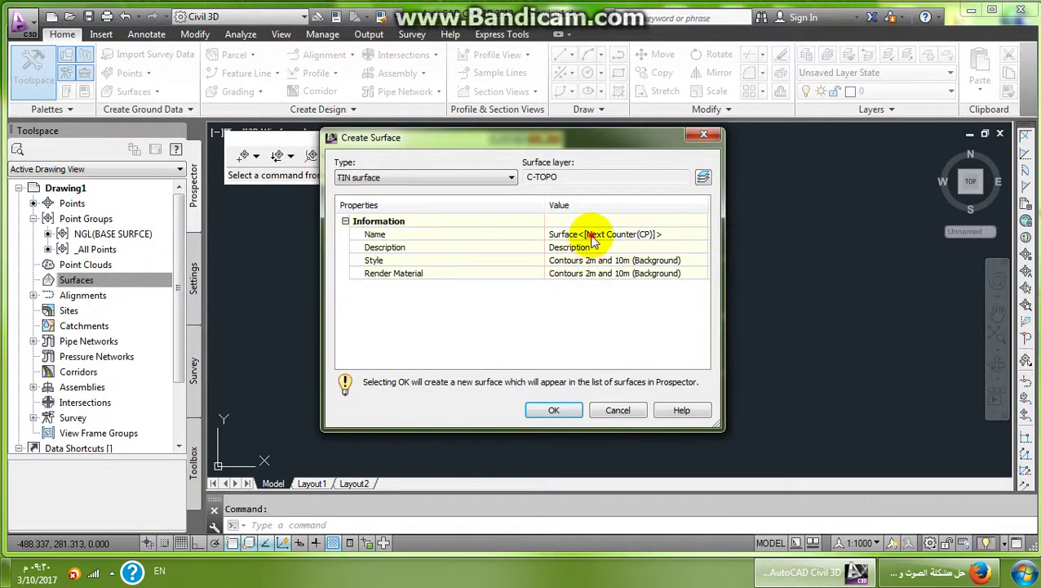
pyautogui.click(594, 235)
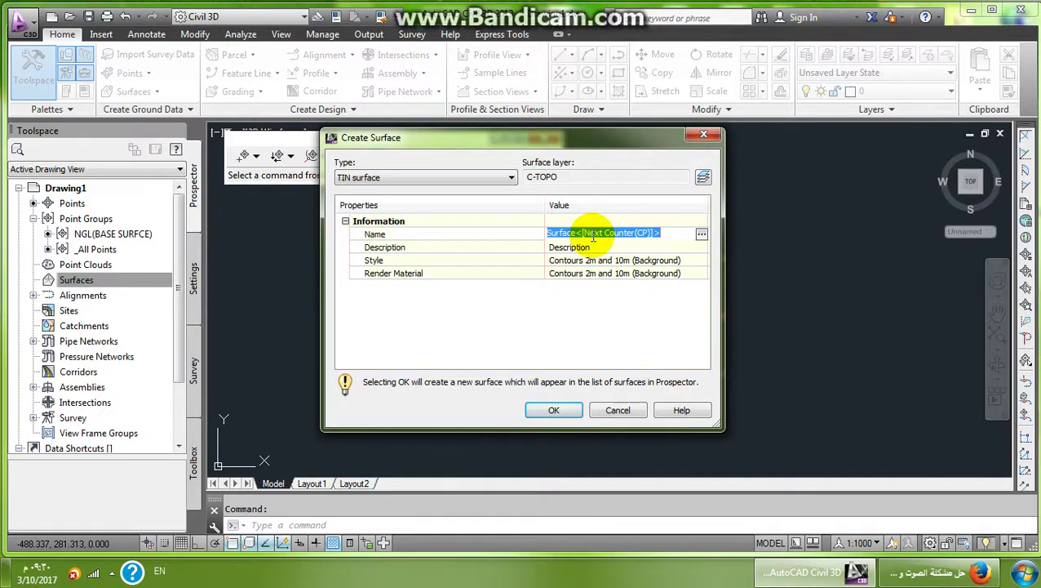
pyautogui.write('NGL')
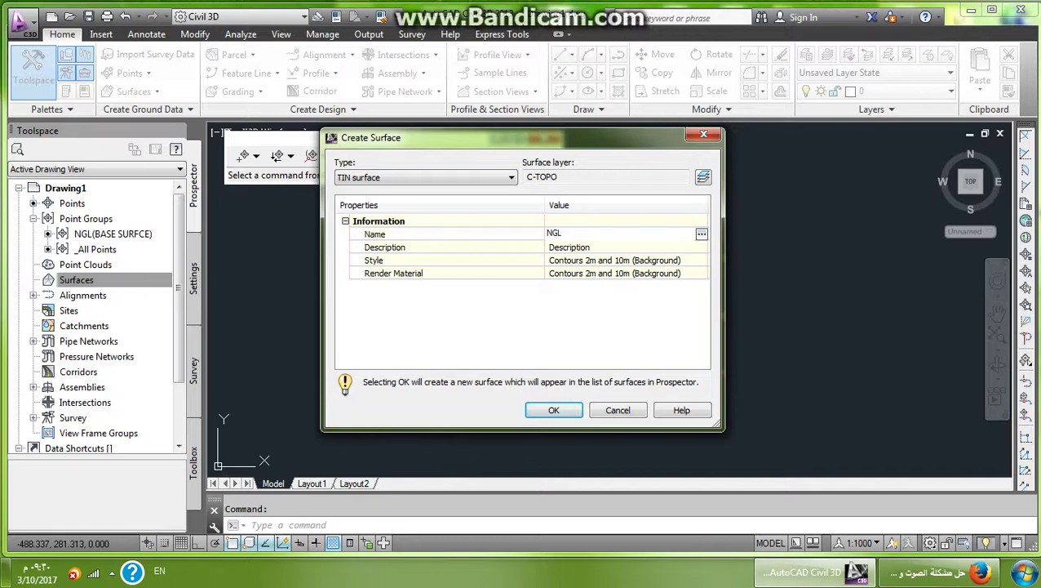
pyautogui.write('(BASE)')
pyautogui.click(547, 408)
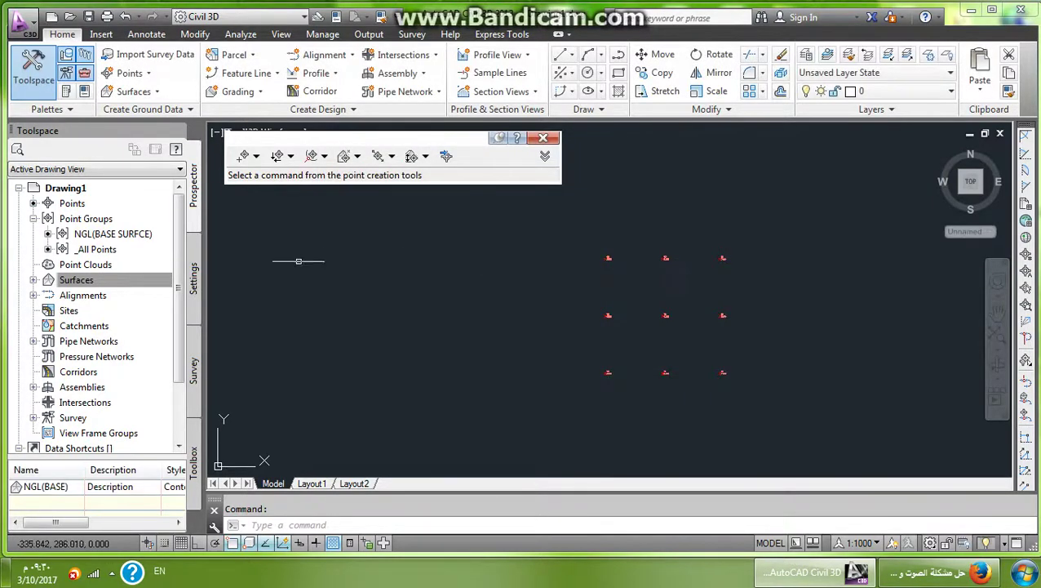
# Step: Add the NGL(BASE SURFCE) point group to the definition of the NGL(BASE) surface and apply it
pyautogui.click(41, 280)
pyautogui.click(33, 280)
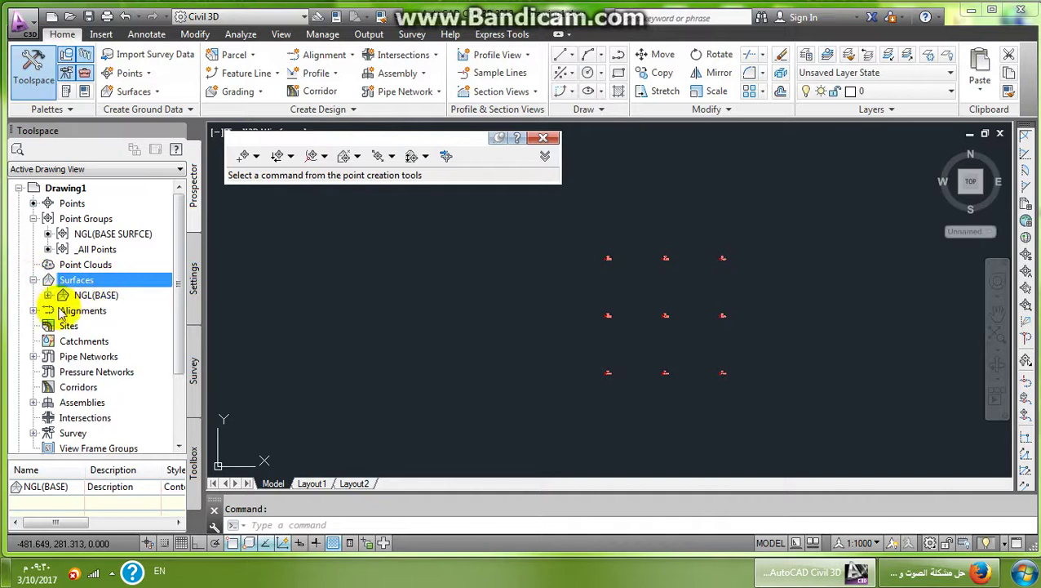
pyautogui.click(47, 295)
pyautogui.click(63, 341)
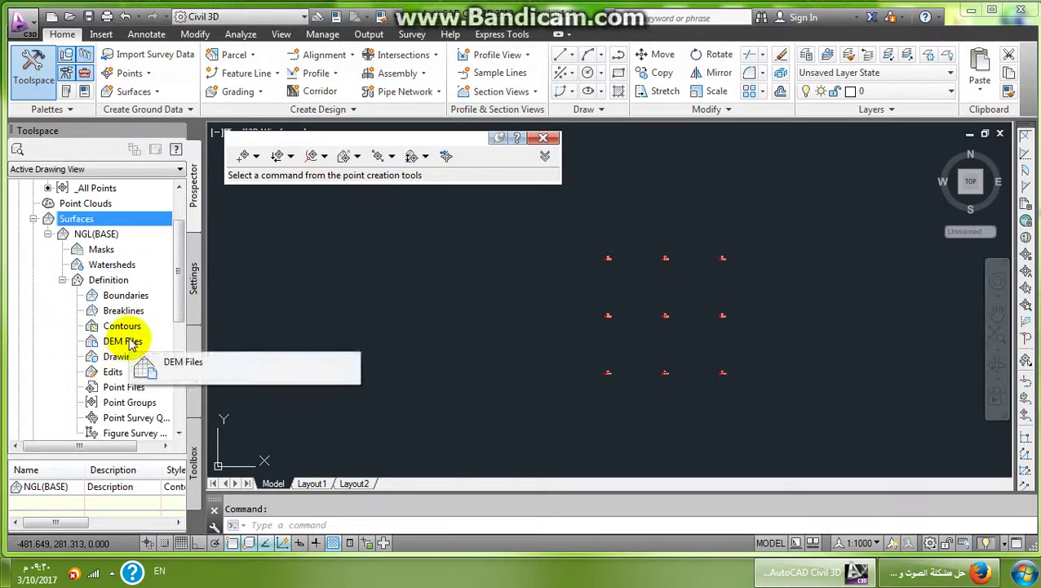
pyautogui.rightClick(130, 403)
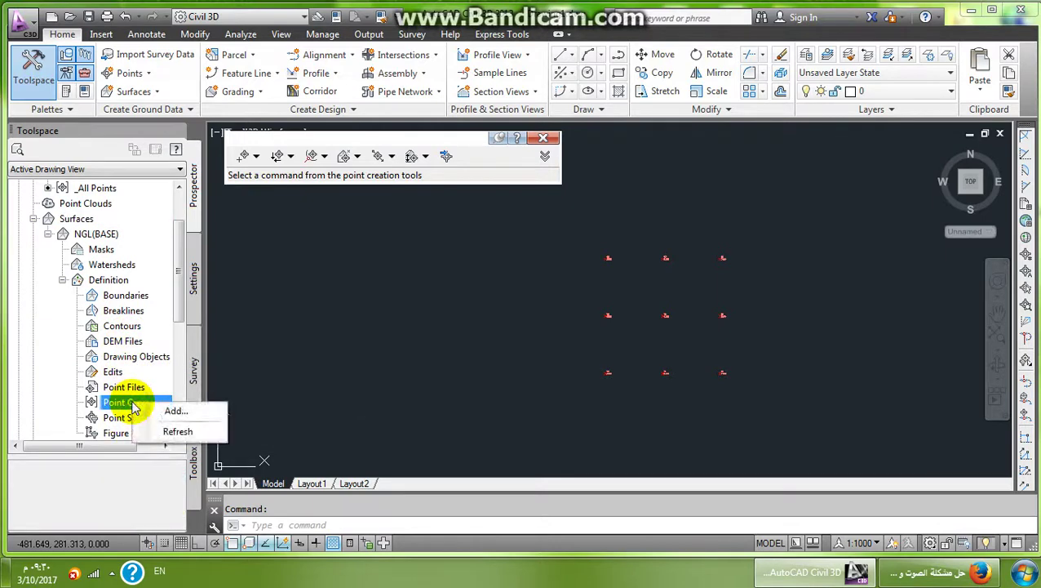
pyautogui.click(173, 411)
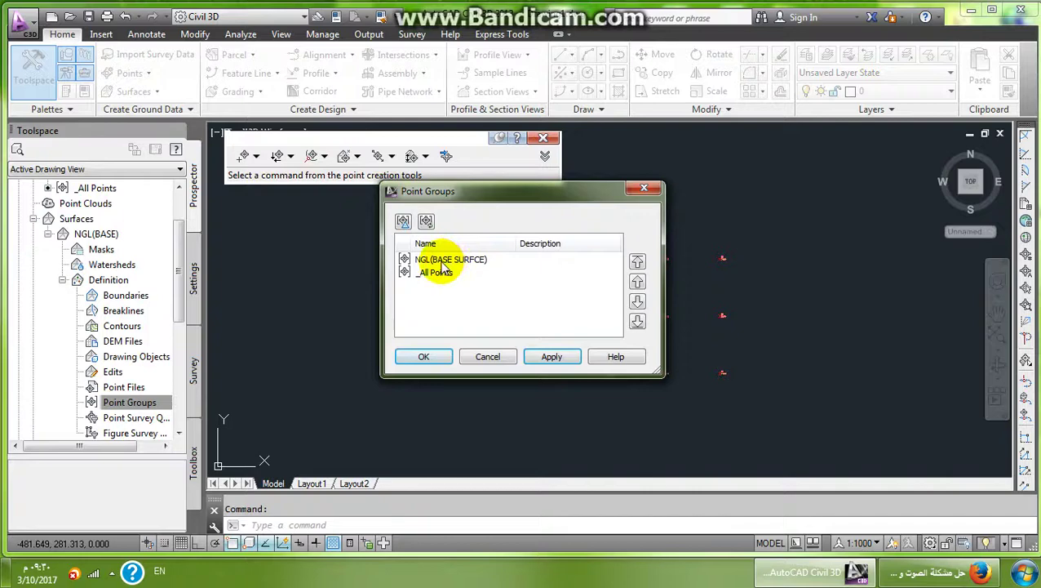
pyautogui.click(433, 260)
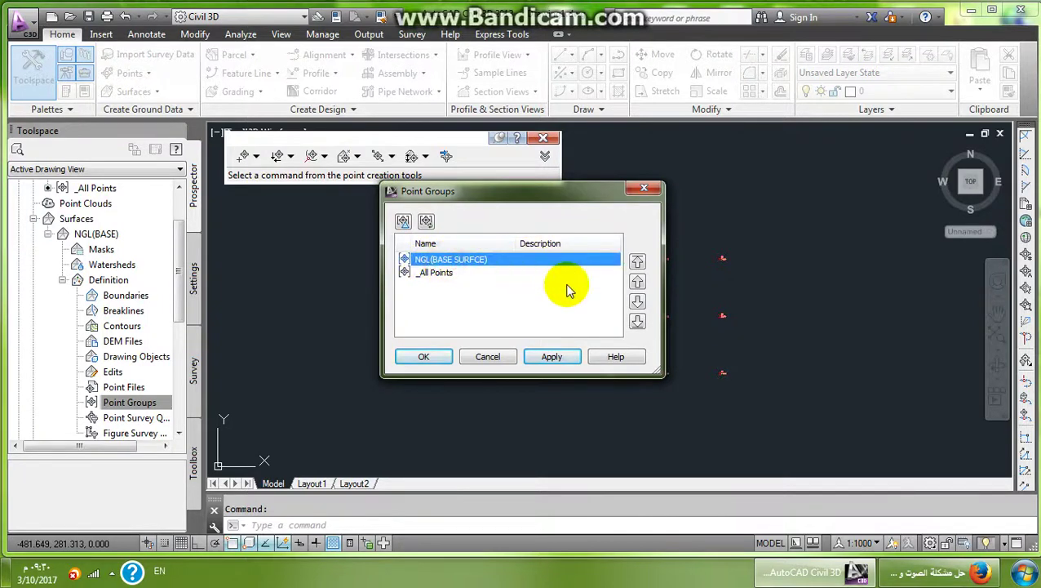
pyautogui.click(548, 359)
pyautogui.click(416, 357)
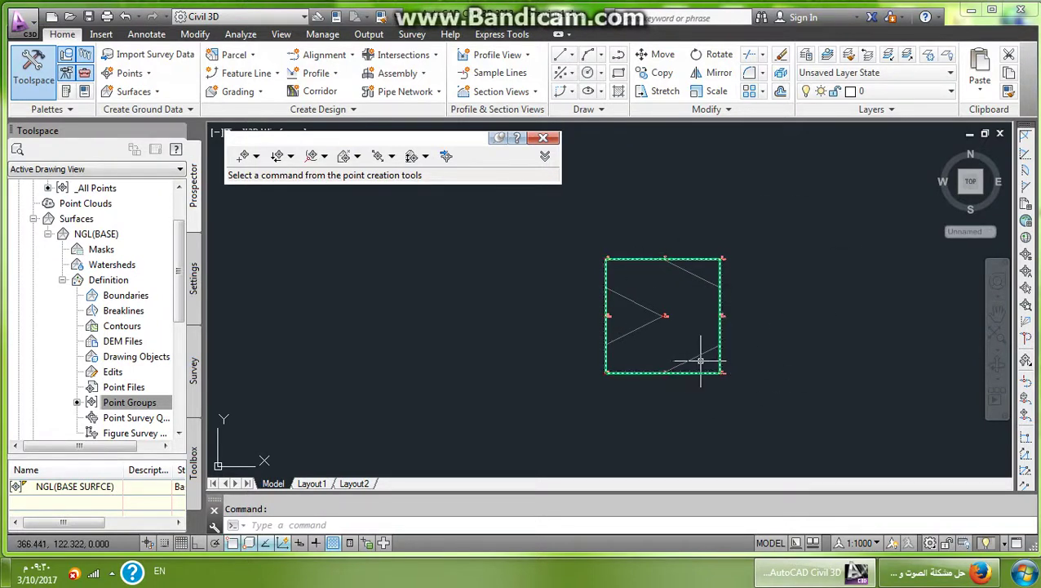
# Step: Change the NGL(BASE) surface style to Contours and Triangles, leaving the render material as ByLayer
pyautogui.moveTo(701, 360)
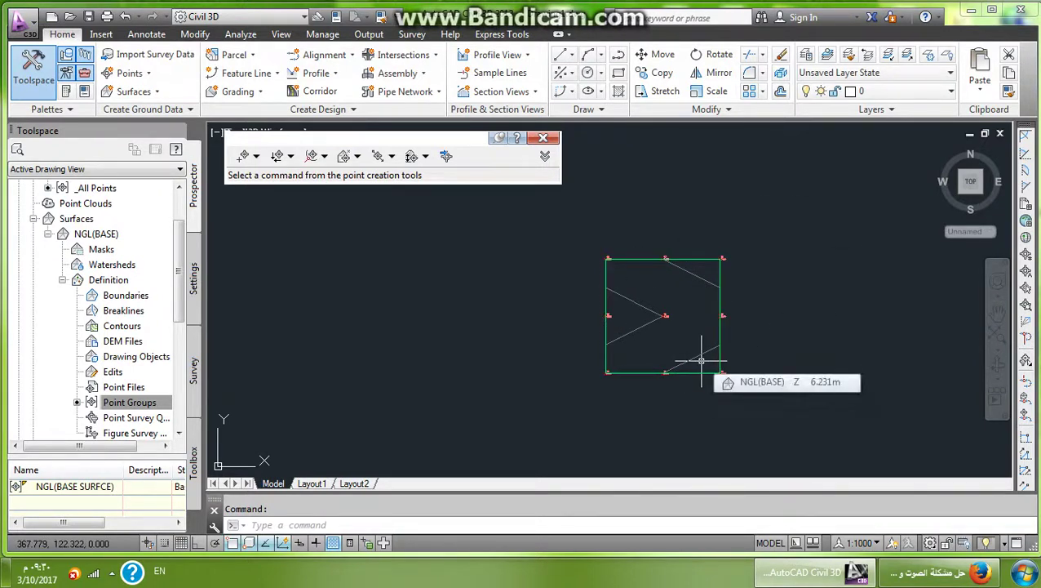
pyautogui.click(639, 304)
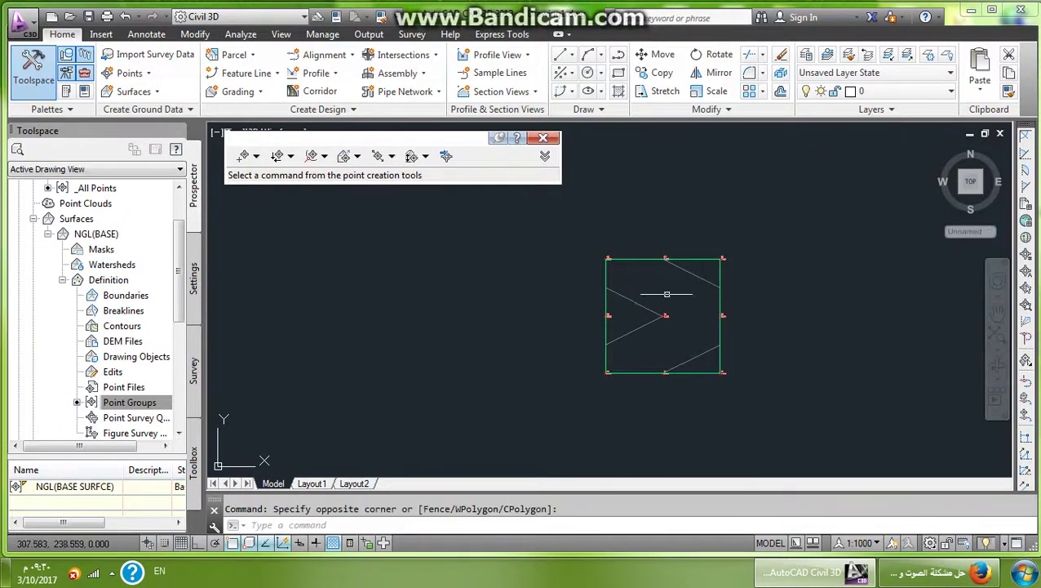
pyautogui.click(640, 307)
pyautogui.rightClick(640, 307)
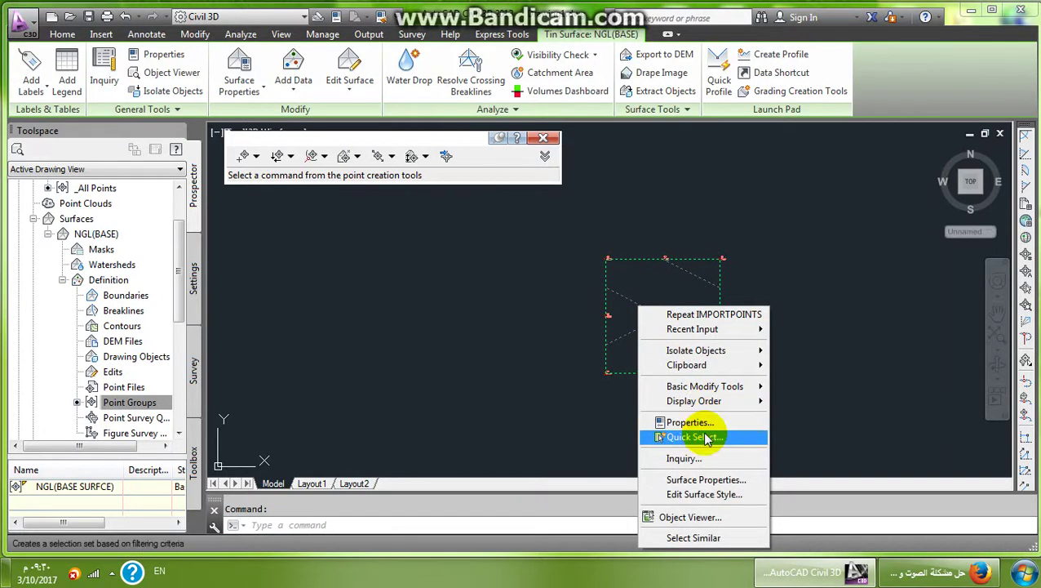
pyautogui.click(697, 481)
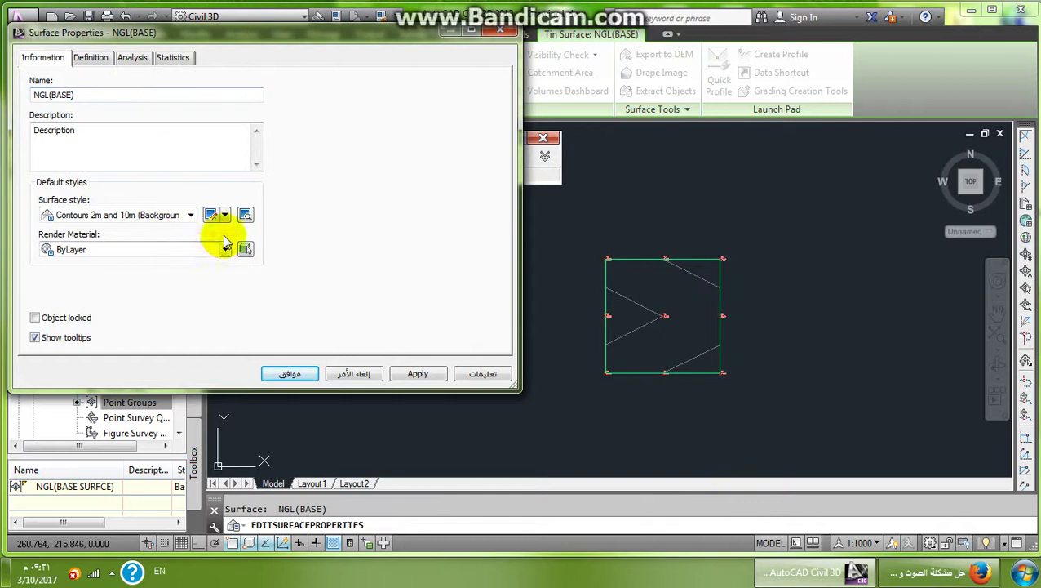
pyautogui.click(225, 249)
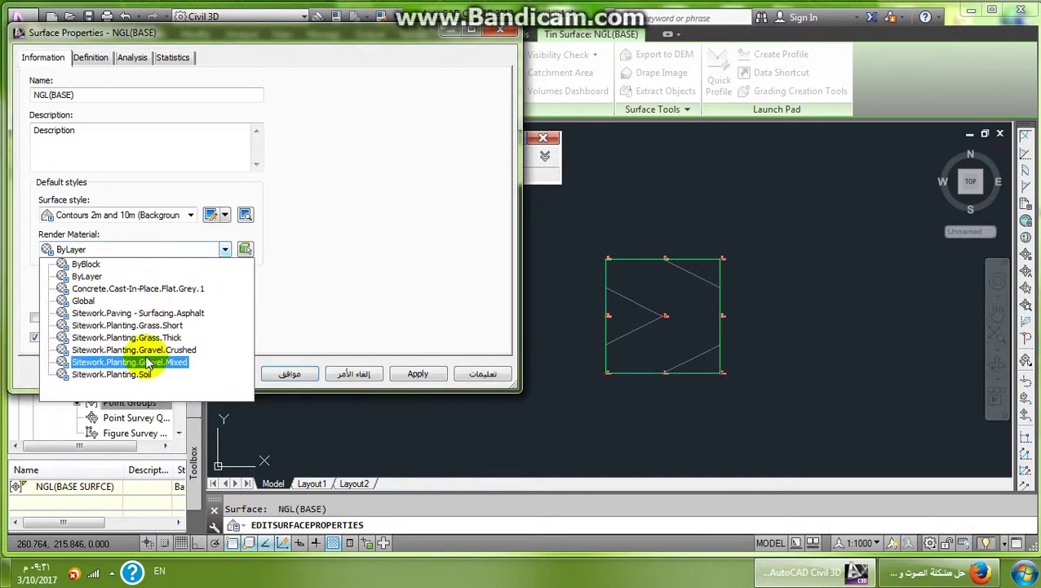
pyautogui.click(225, 247)
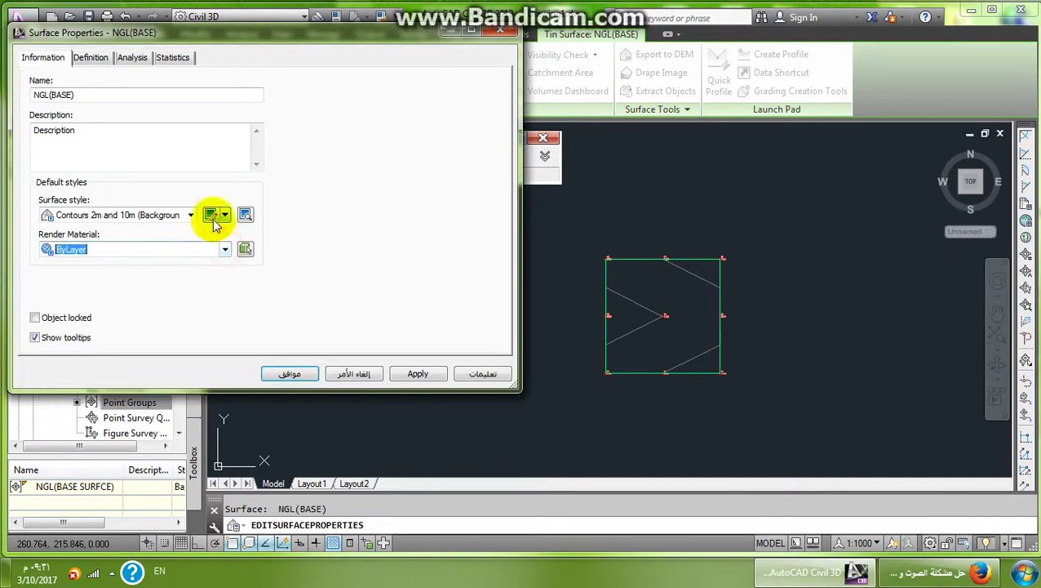
pyautogui.click(190, 214)
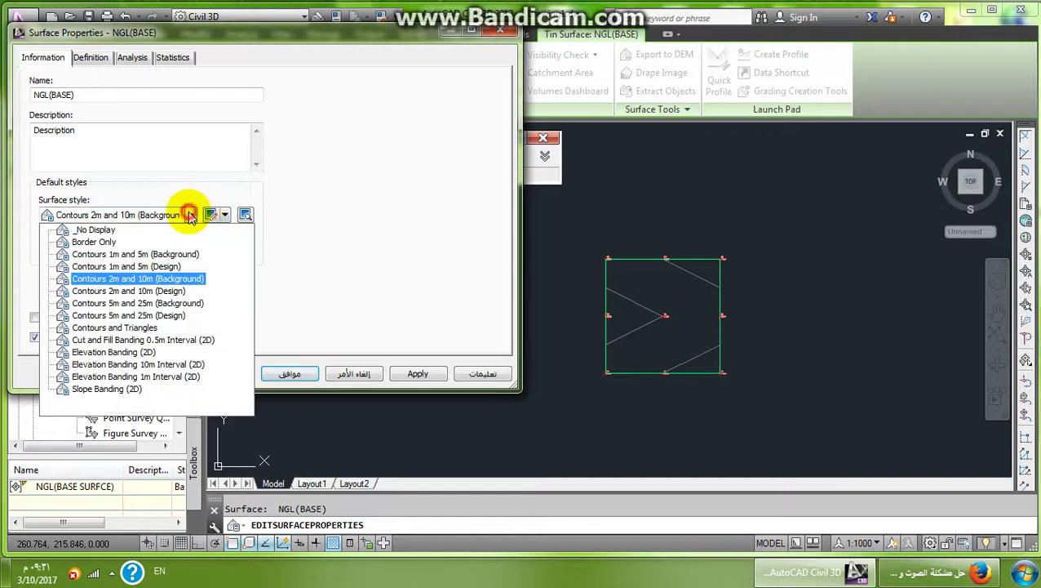
pyautogui.click(121, 328)
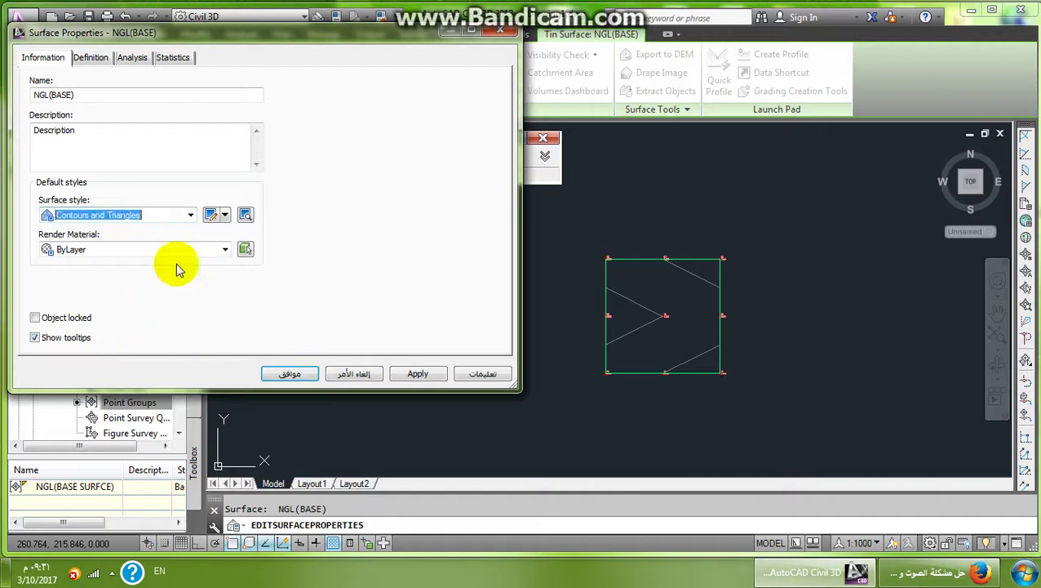
pyautogui.click(425, 373)
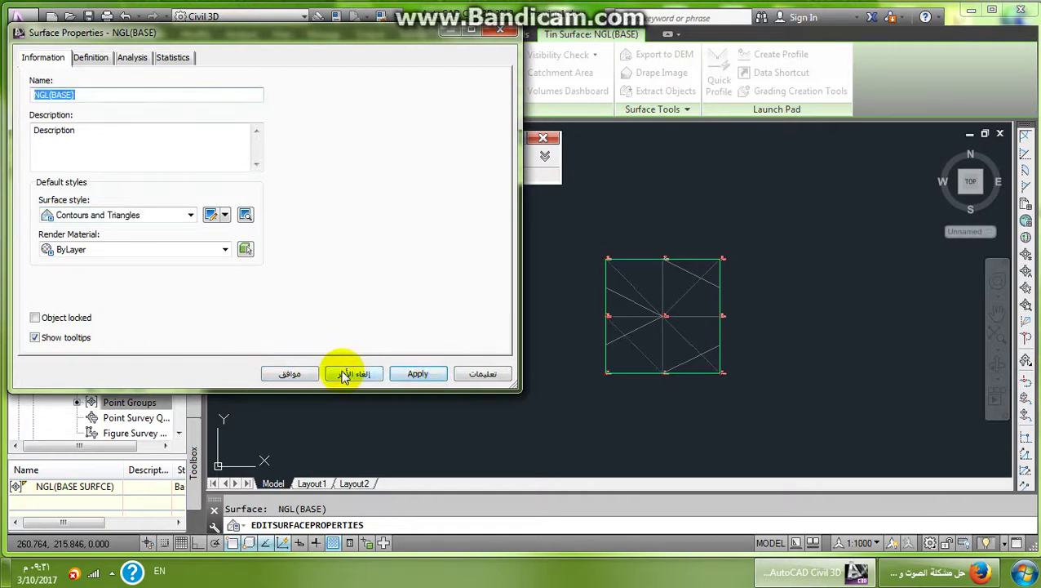
pyautogui.click(291, 374)
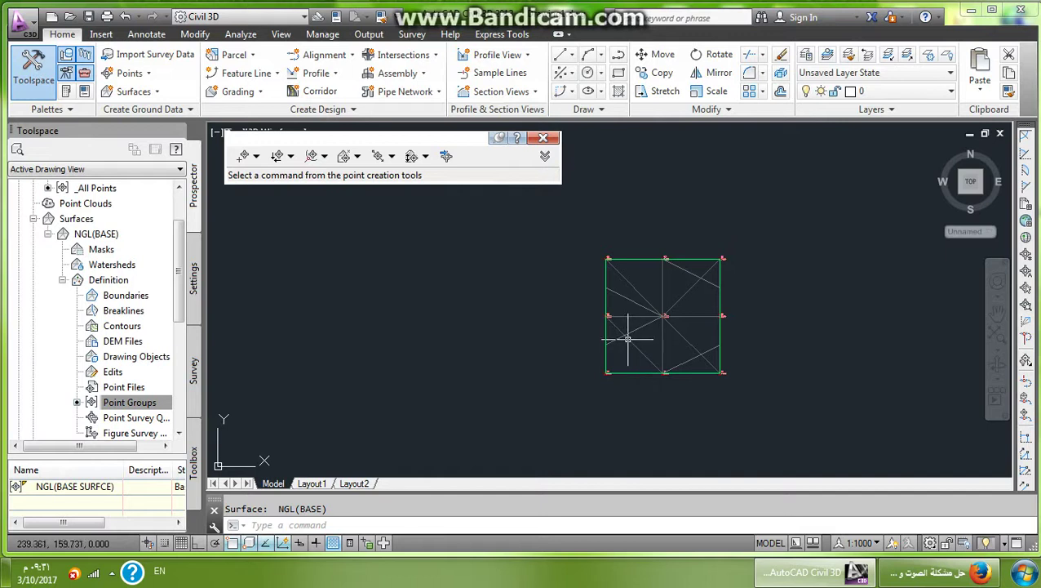
# Step: Draw a rectangle with a perimeter of about 1566 m around the NGL(BASE) surface, leaving a margin on all sides
pyautogui.moveTo(628, 338)
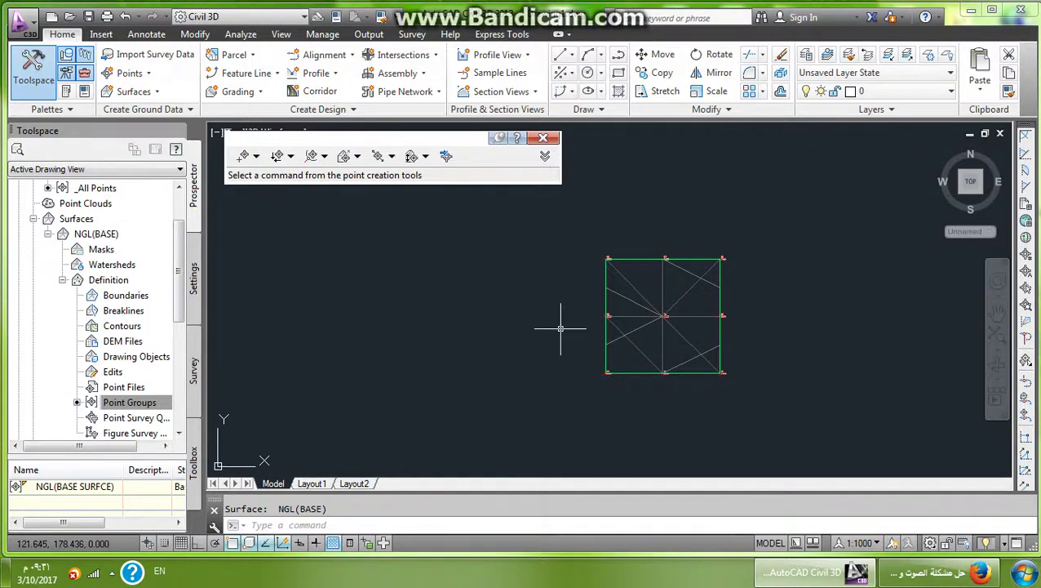
pyautogui.scroll(-2, 546, 313)
pyautogui.moveTo(546, 313); pyautogui.dragTo(454, 308, button='middle')
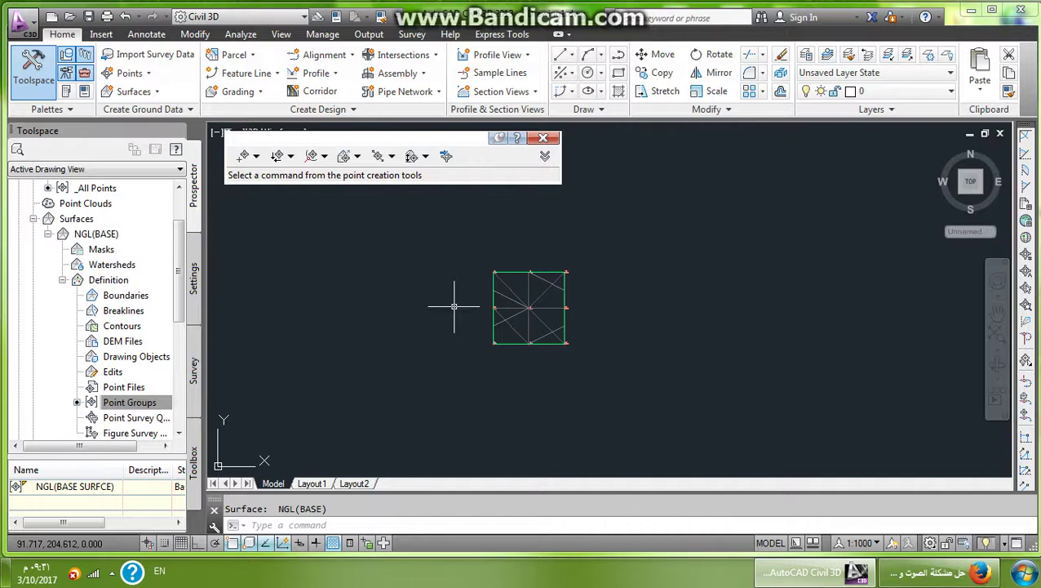
pyautogui.moveTo(481, 307); pyautogui.dragTo(569, 313, button='middle')
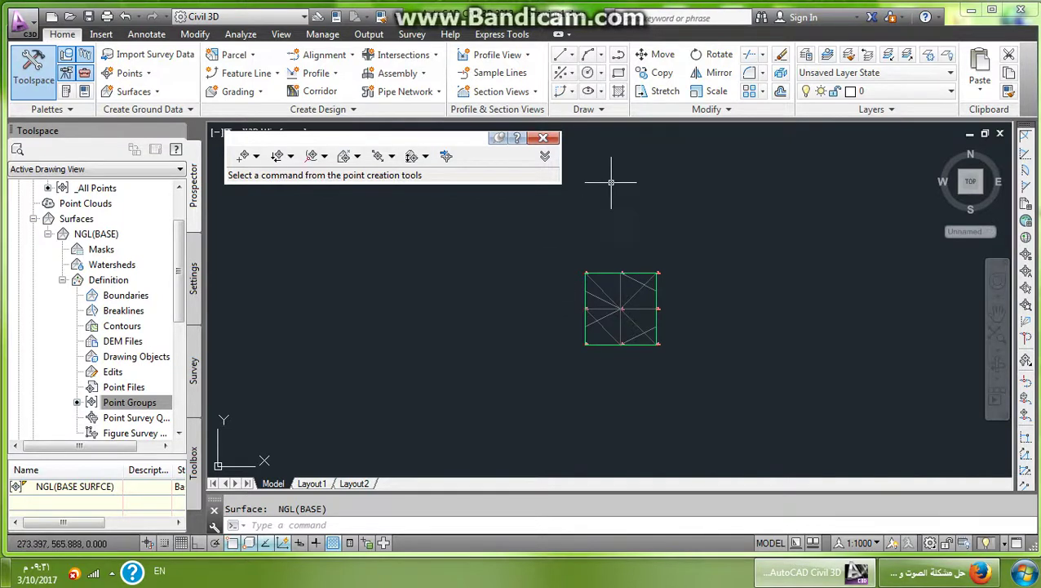
pyautogui.click(619, 91)
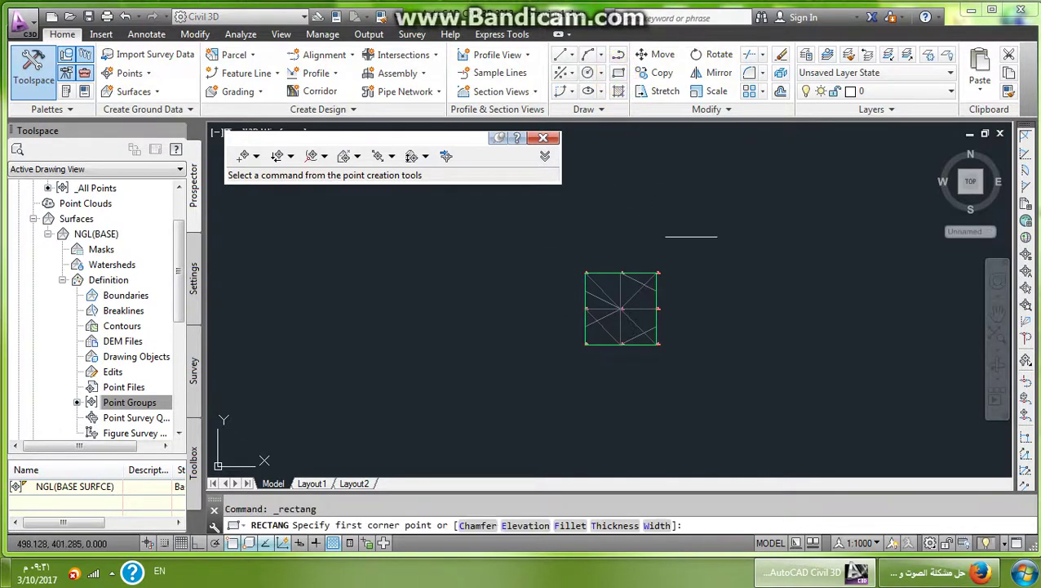
pyautogui.click(686, 239)
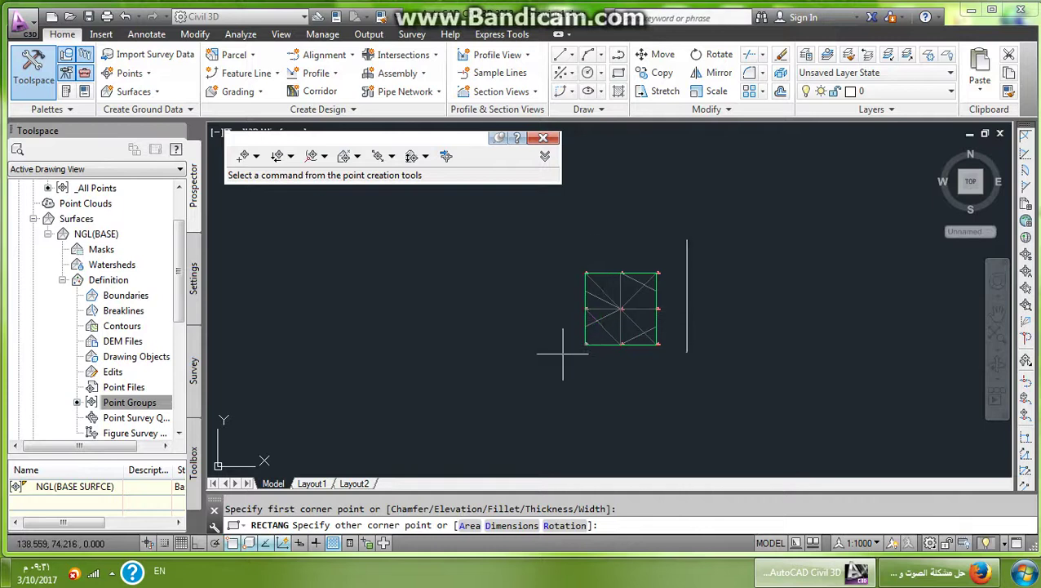
pyautogui.click(546, 378)
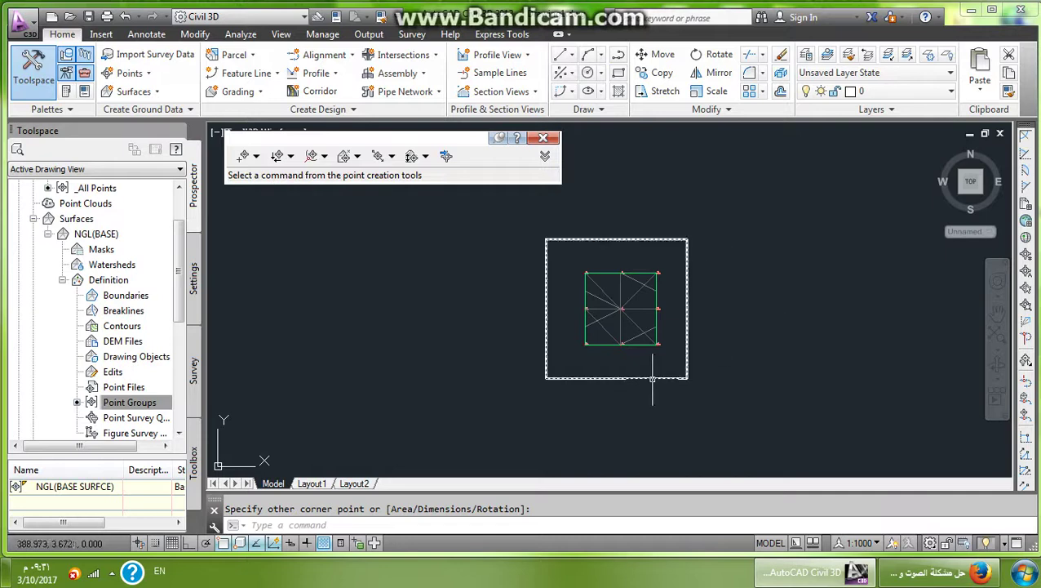
# Step: Open the properties of the rectangle around the surface and select its elevation
pyautogui.click(547, 325)
pyautogui.rightClick(547, 325)
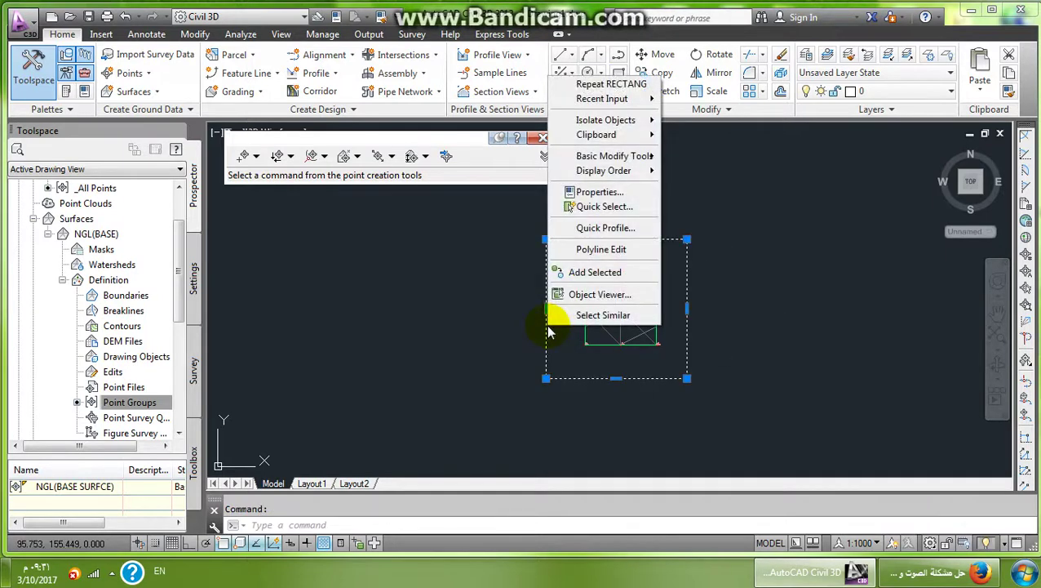
pyautogui.click(612, 191)
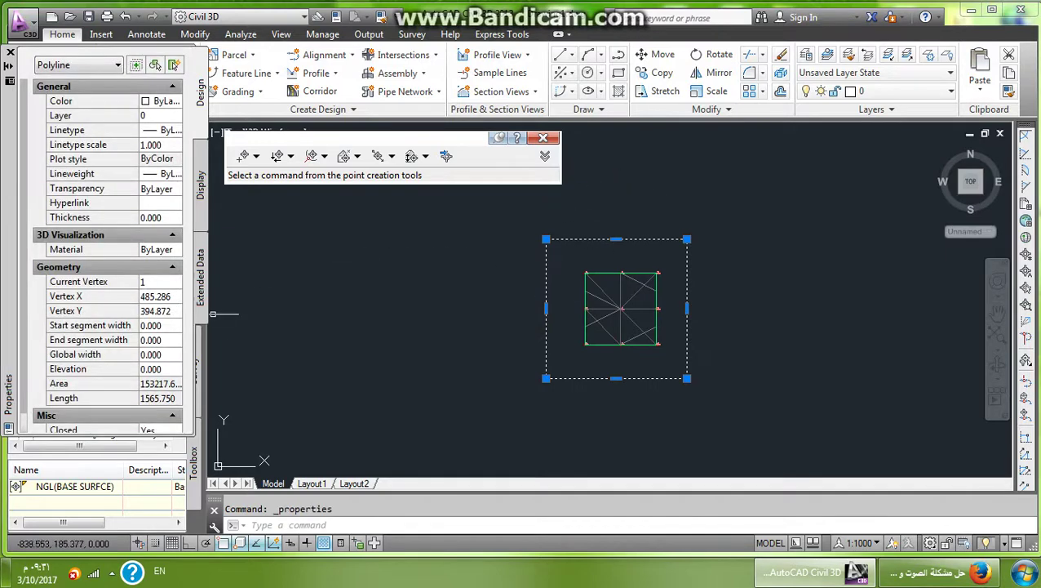
pyautogui.scroll(-2, 31, 297)
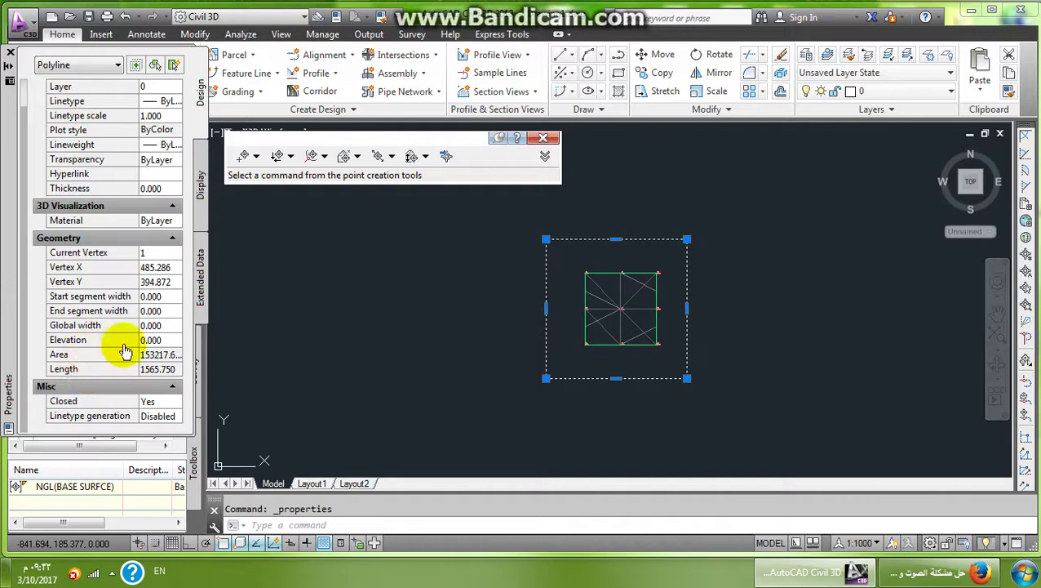
pyautogui.click(168, 340)
# Step: Examine the point elevations across the NGL(BASE) surface inside the rectangle
pyautogui.scroll(4, 640, 339)
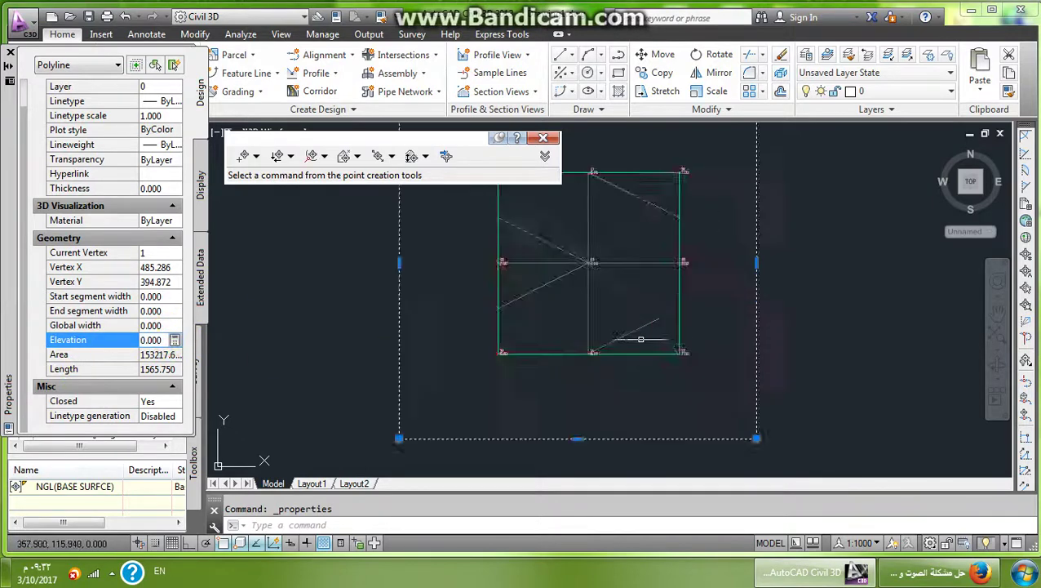
pyautogui.scroll(4, 641, 339)
pyautogui.scroll(-3, 701, 376)
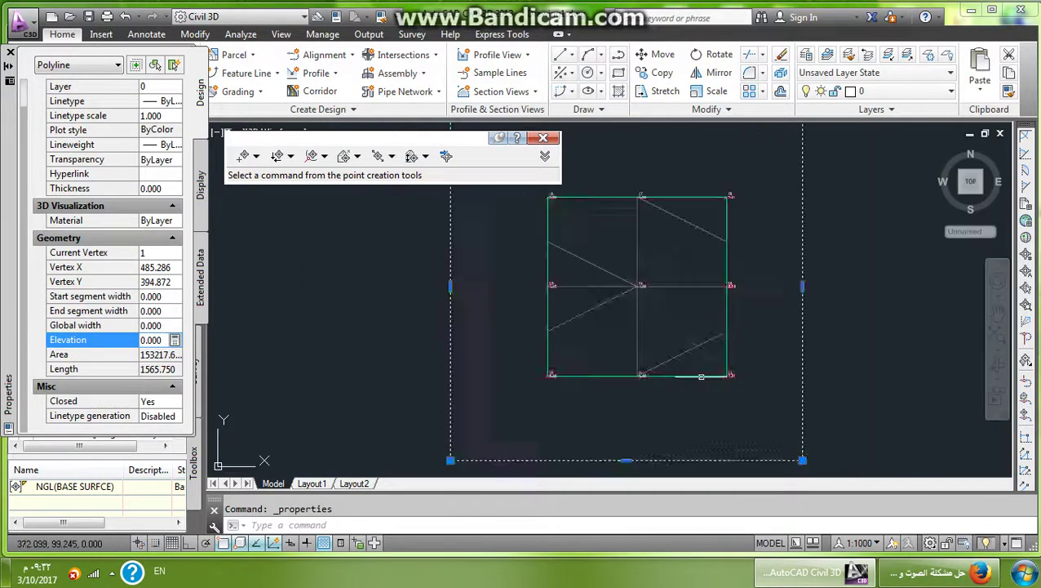
pyautogui.scroll(-2, 558, 310)
pyautogui.scroll(4, 628, 307)
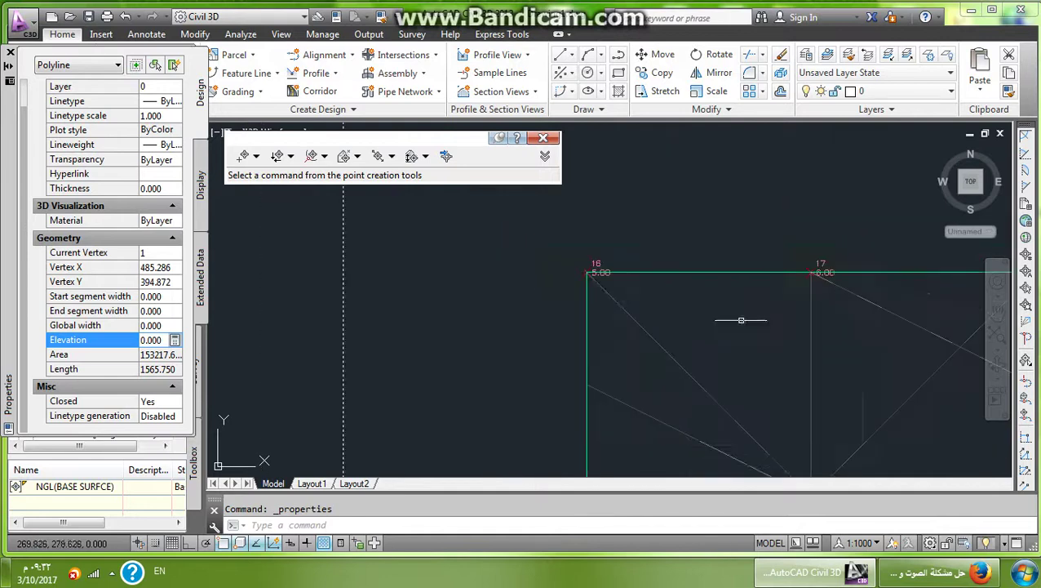
pyautogui.scroll(-2, 741, 320)
pyautogui.scroll(1, 669, 288)
pyautogui.scroll(2, 730, 388)
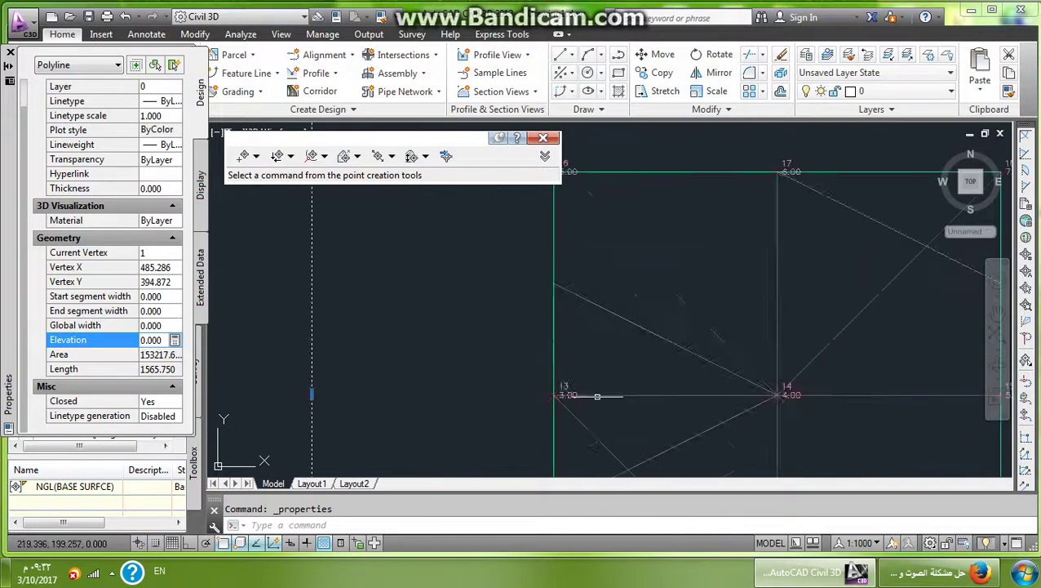
pyautogui.moveTo(860, 423); pyautogui.dragTo(664, 323, button='middle')
pyautogui.scroll(-3, 664, 322)
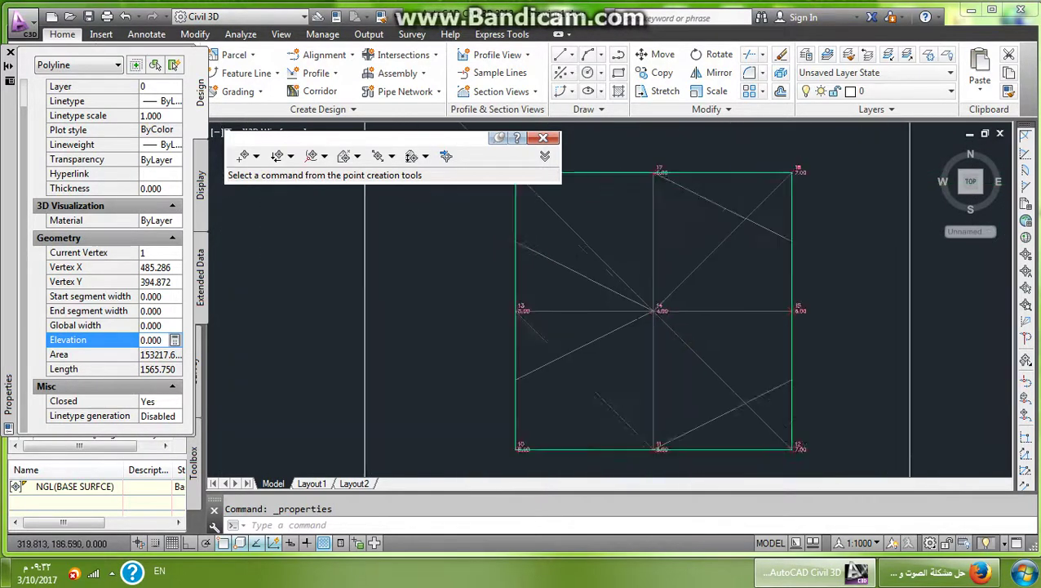
pyautogui.scroll(4, 751, 385)
pyautogui.scroll(-4, 751, 386)
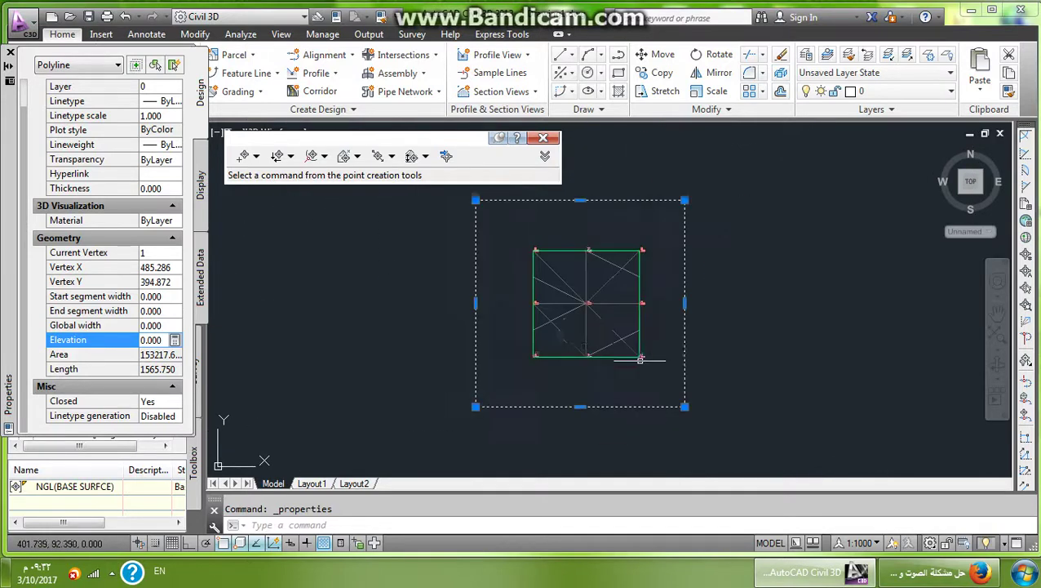
pyautogui.scroll(-1, 573, 332)
pyautogui.moveTo(573, 332); pyautogui.dragTo(744, 332, button='middle')
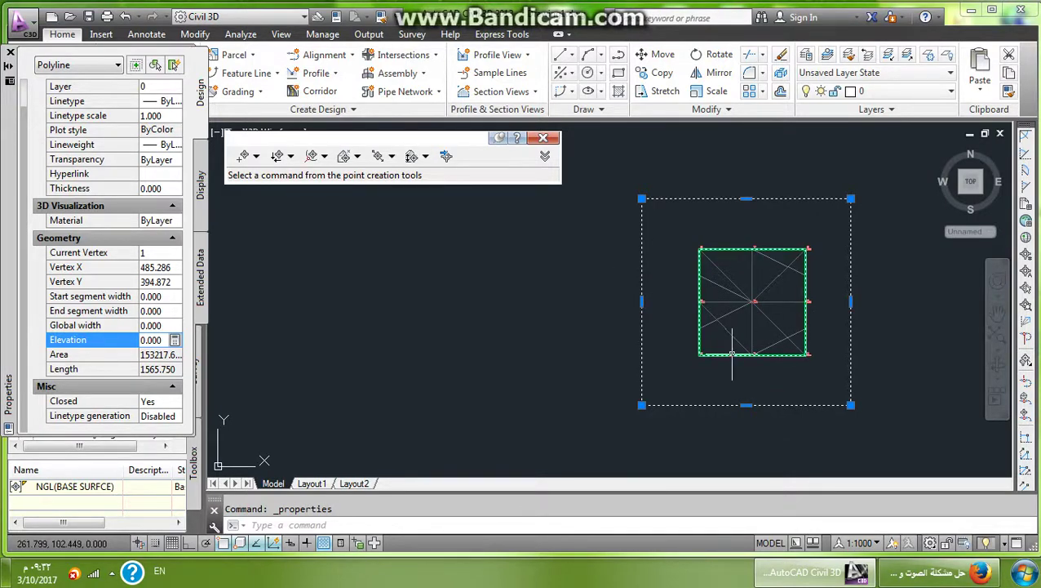
# Step: Set the elevation of the rectangle around the NGL(BASE) surface to 10.000
pyautogui.click(155, 340)
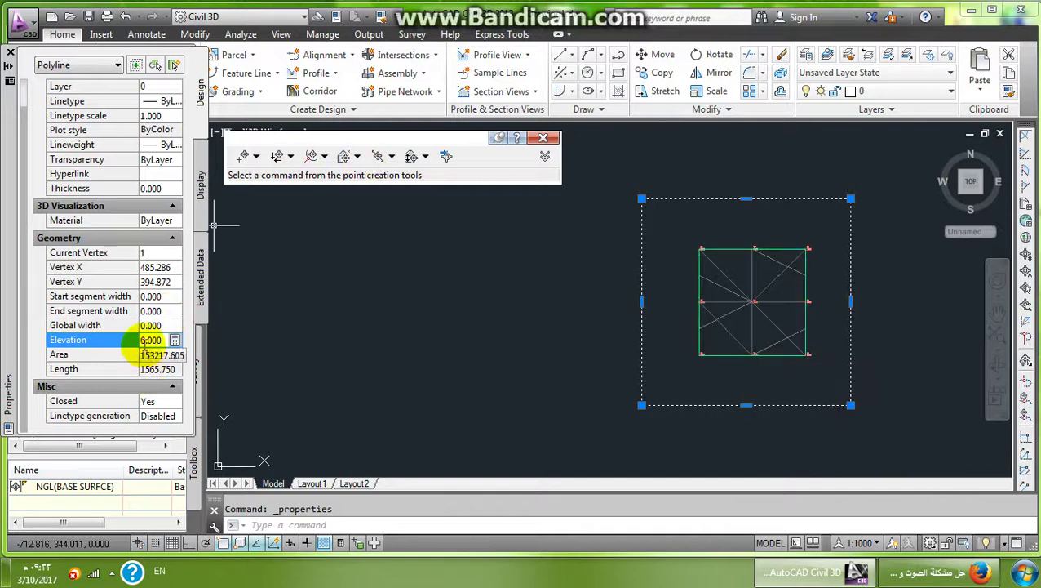
pyautogui.doubleClick(155, 340)
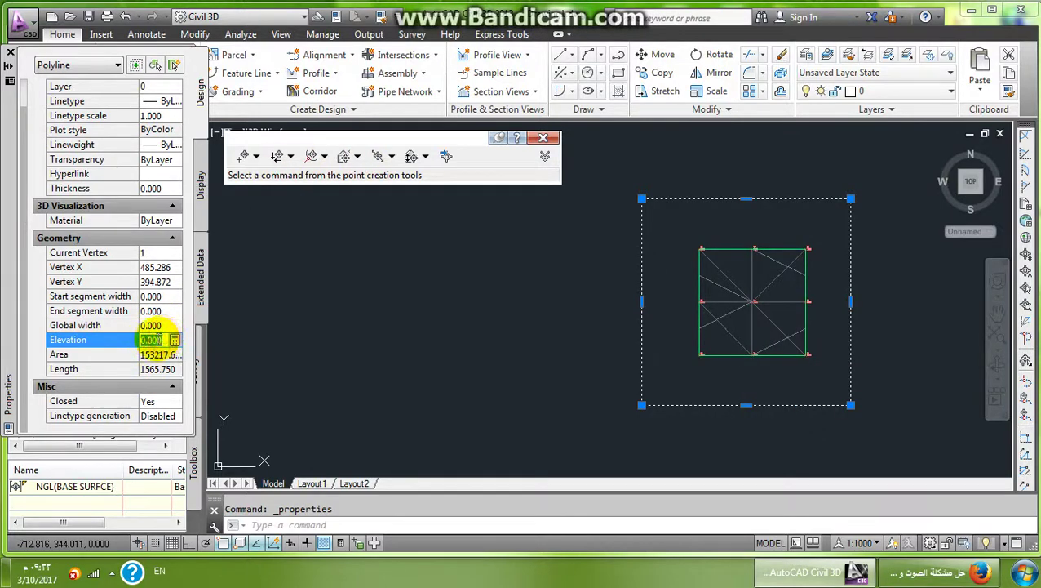
pyautogui.write('1')
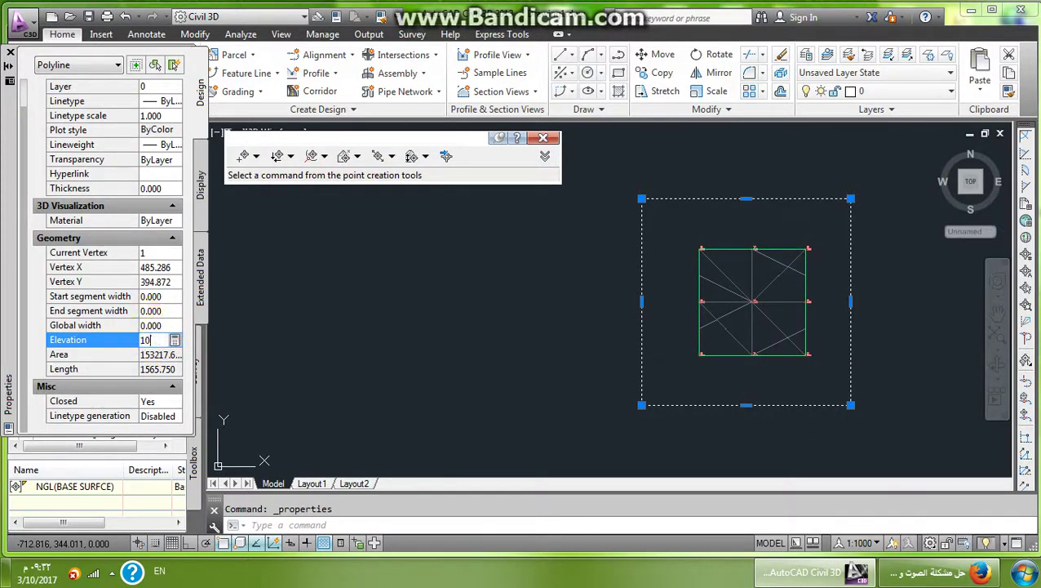
pyautogui.write('000')
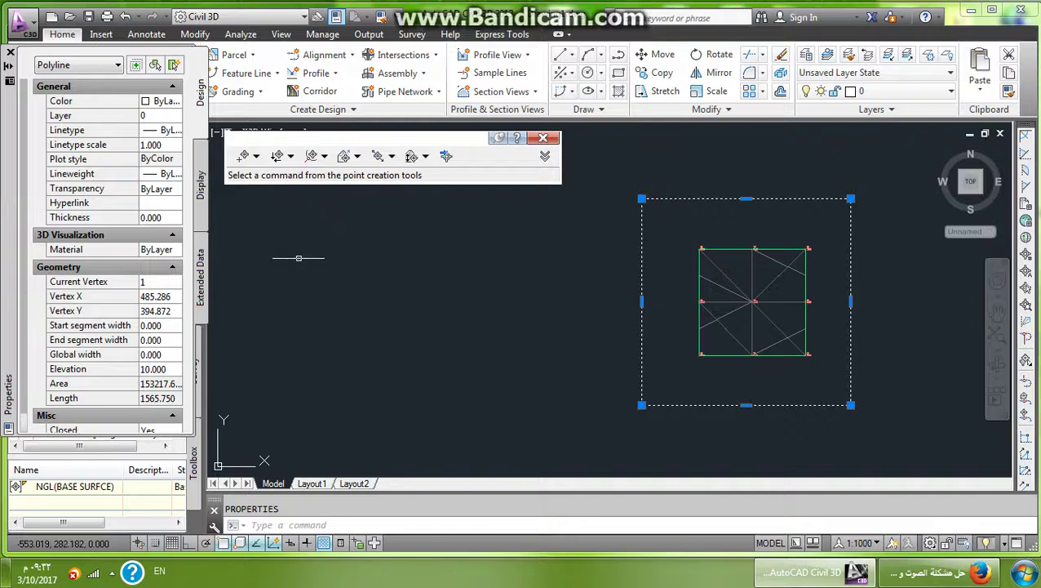
# Step: Close the point creation tools and the object properties, and clear the rectangle selection
pyautogui.click(543, 137)
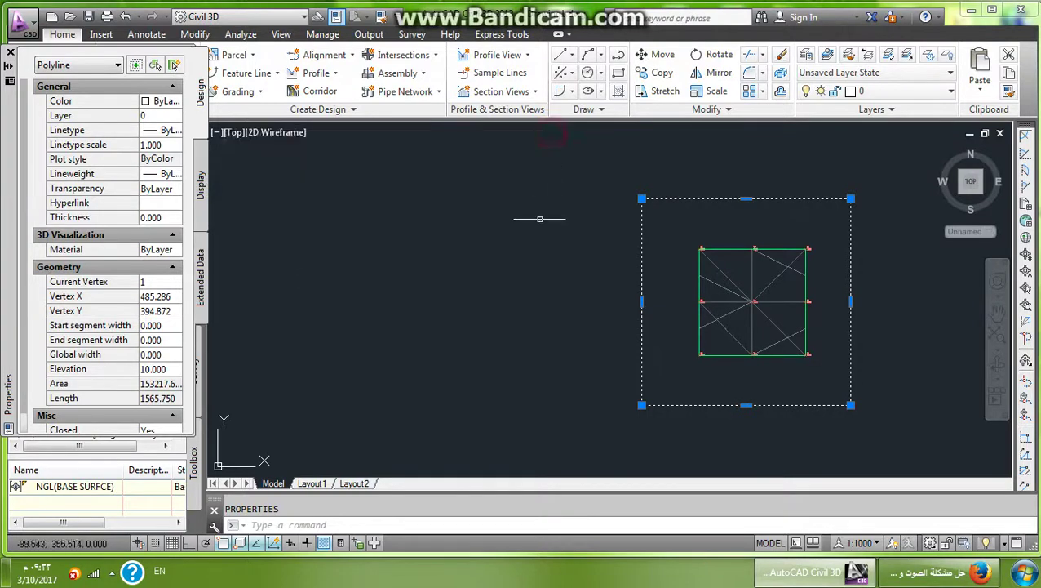
pyautogui.scroll(-2, 557, 290)
pyautogui.moveTo(557, 290); pyautogui.dragTo(403, 285, button='middle')
pyautogui.click(374, 340)
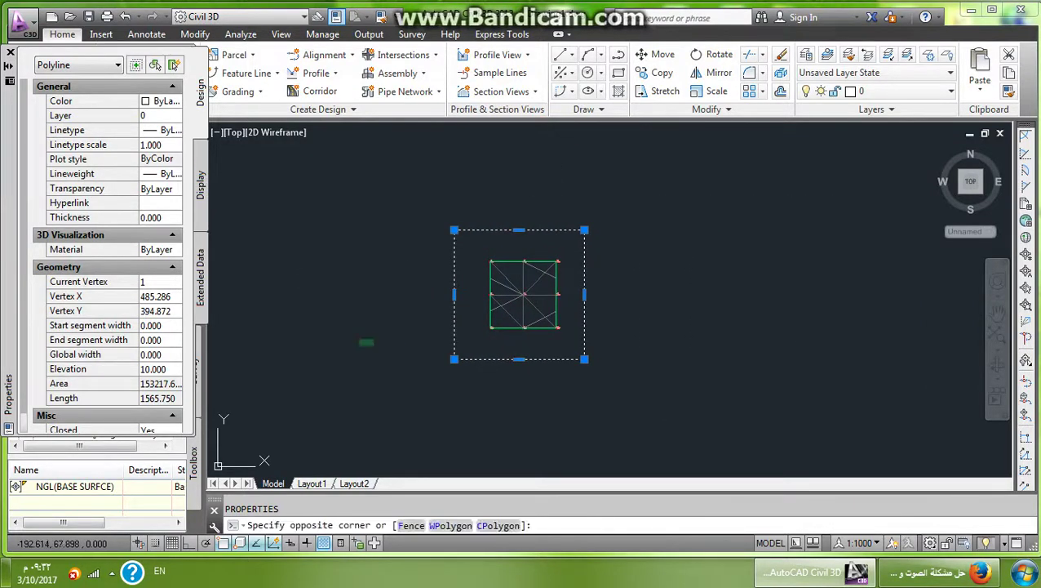
pyautogui.click(337, 252)
pyautogui.click(10, 52)
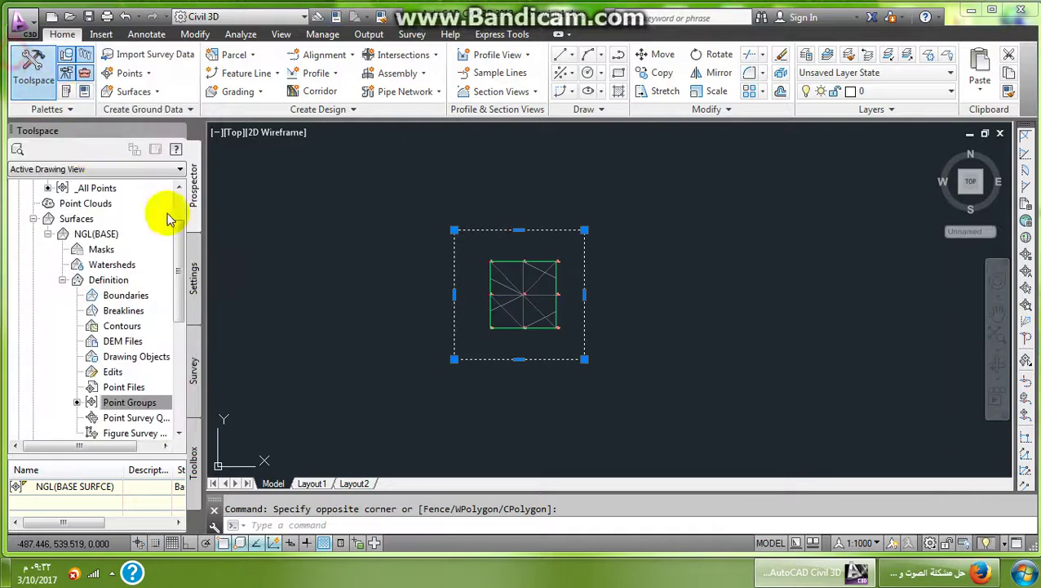
pyautogui.hotkey('ctrl', '1')
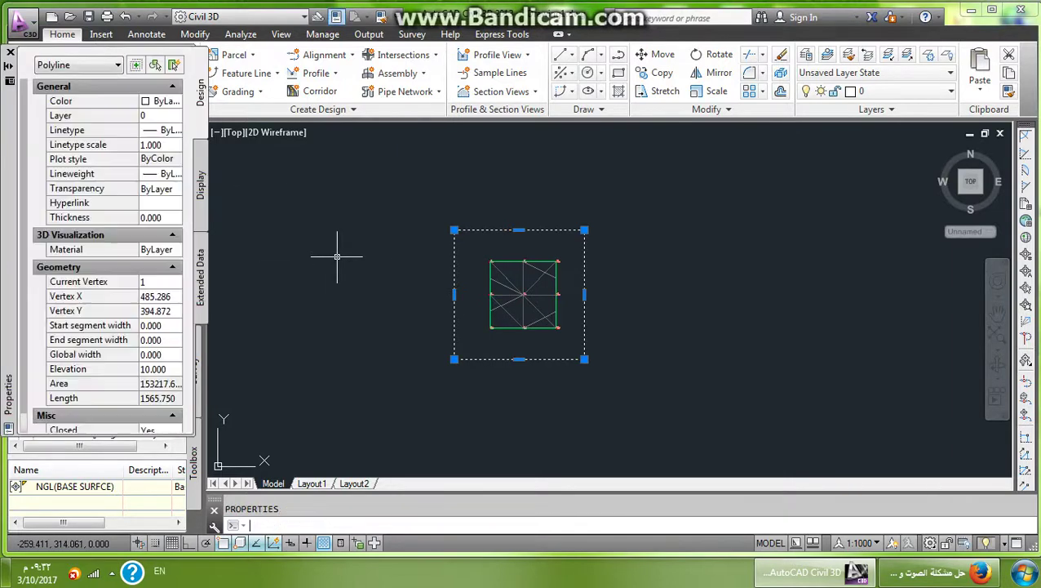
pyautogui.press('Escape')
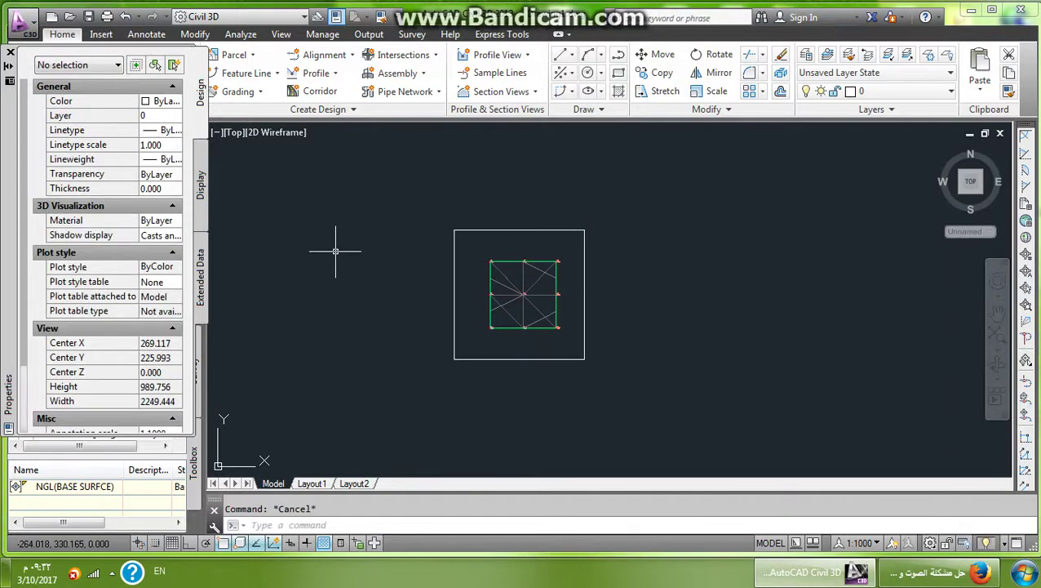
pyautogui.click(10, 52)
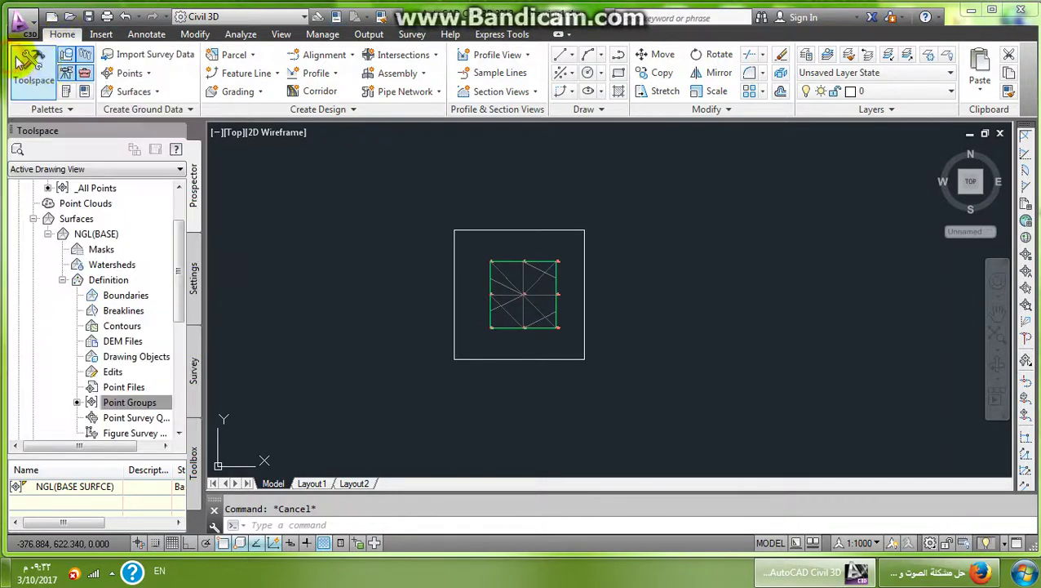
# Step: Create a TIN surface named COMPARSION SURFCE with the Contours 2m and 10m (Background) style
pyautogui.click(62, 280)
pyautogui.click(33, 219)
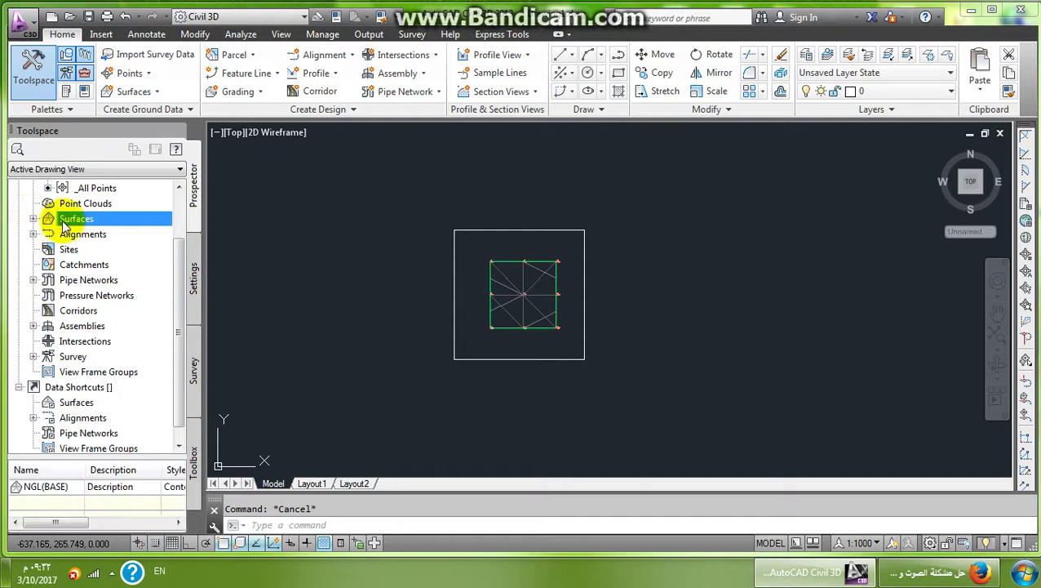
pyautogui.rightClick(65, 221)
pyautogui.click(94, 233)
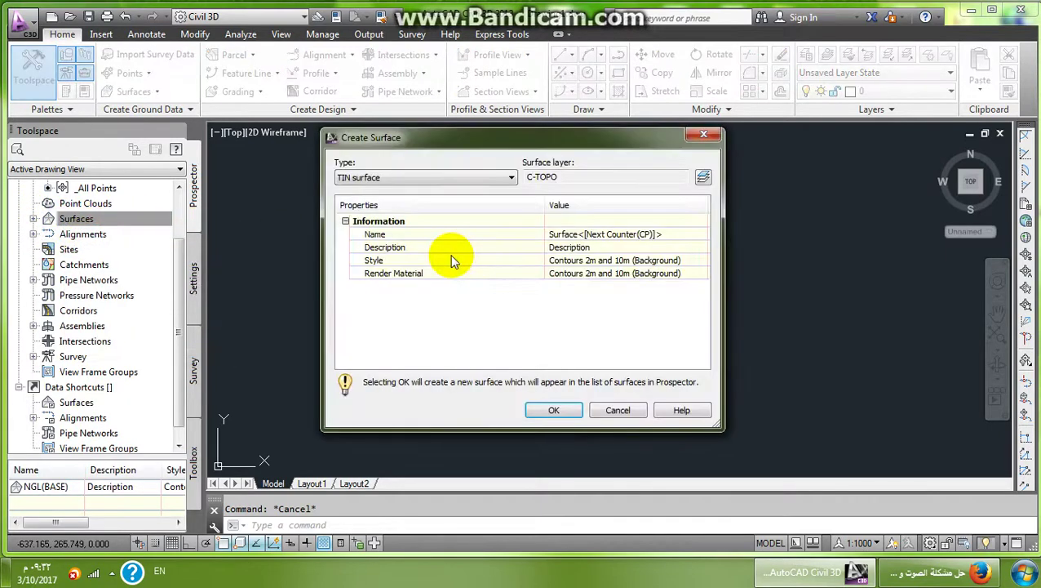
pyautogui.click(630, 232)
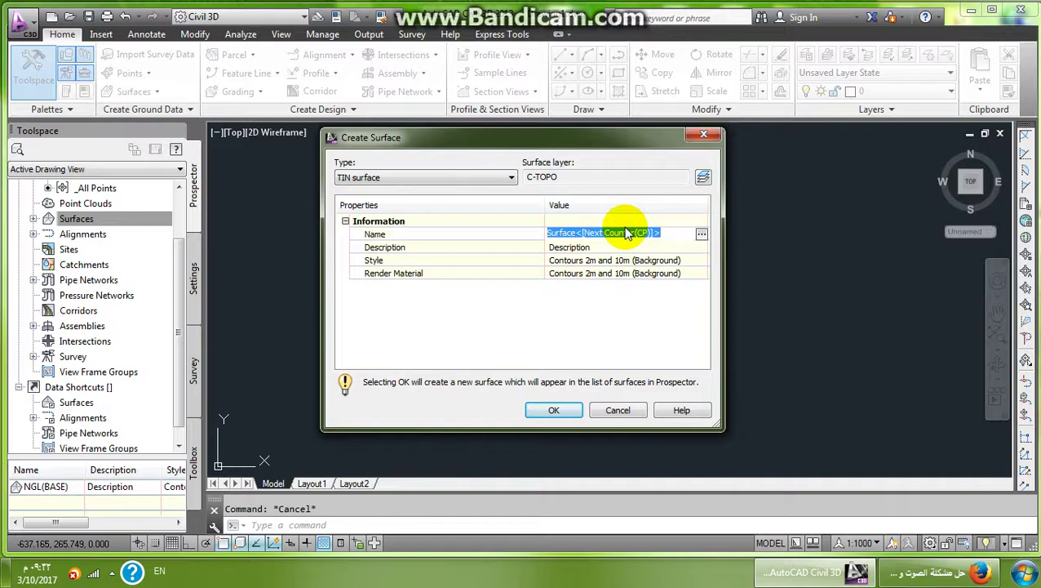
pyautogui.write('COMPARSION')
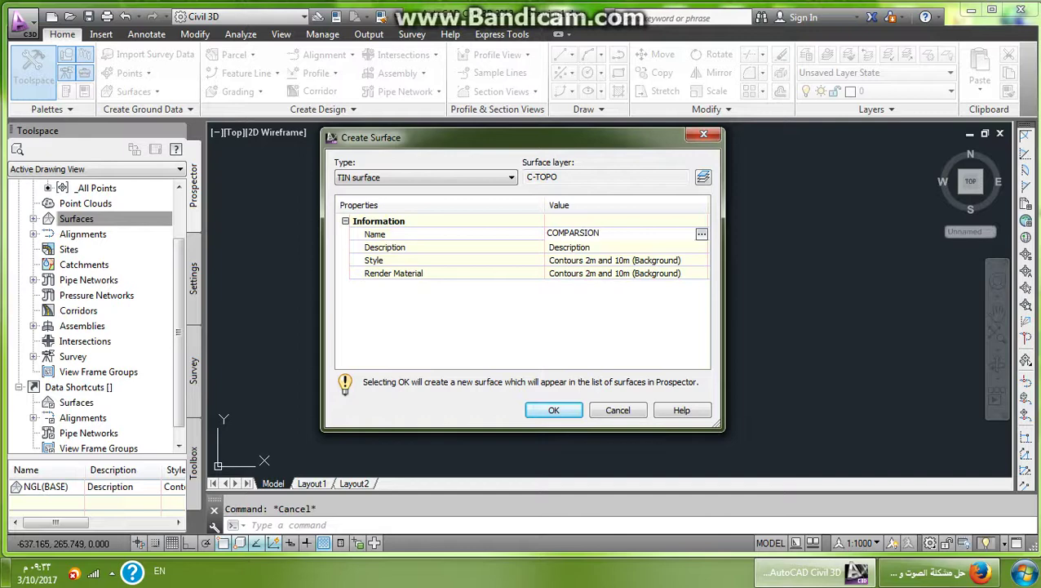
pyautogui.write('URFCE')
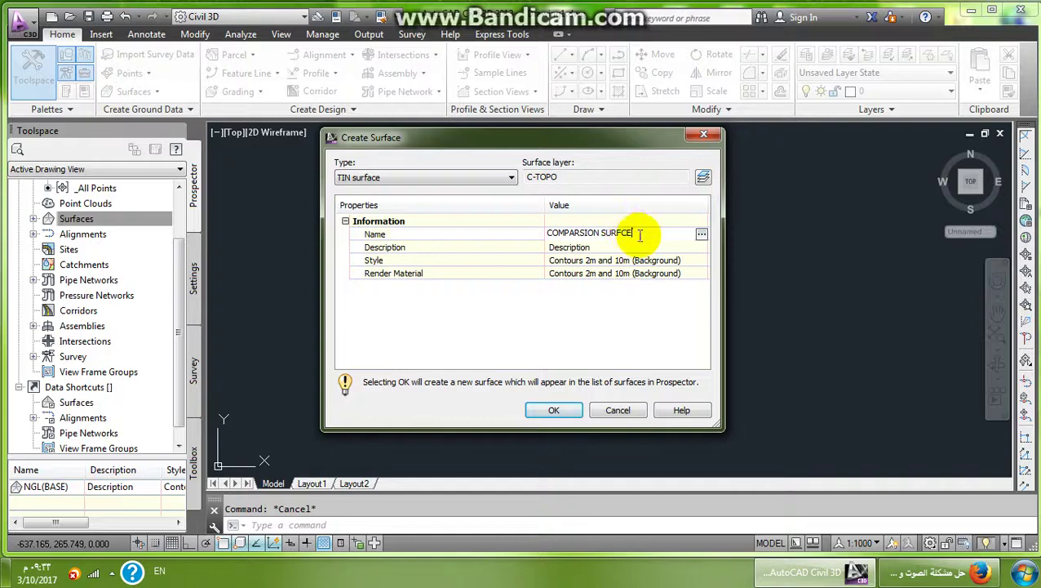
pyautogui.click(554, 410)
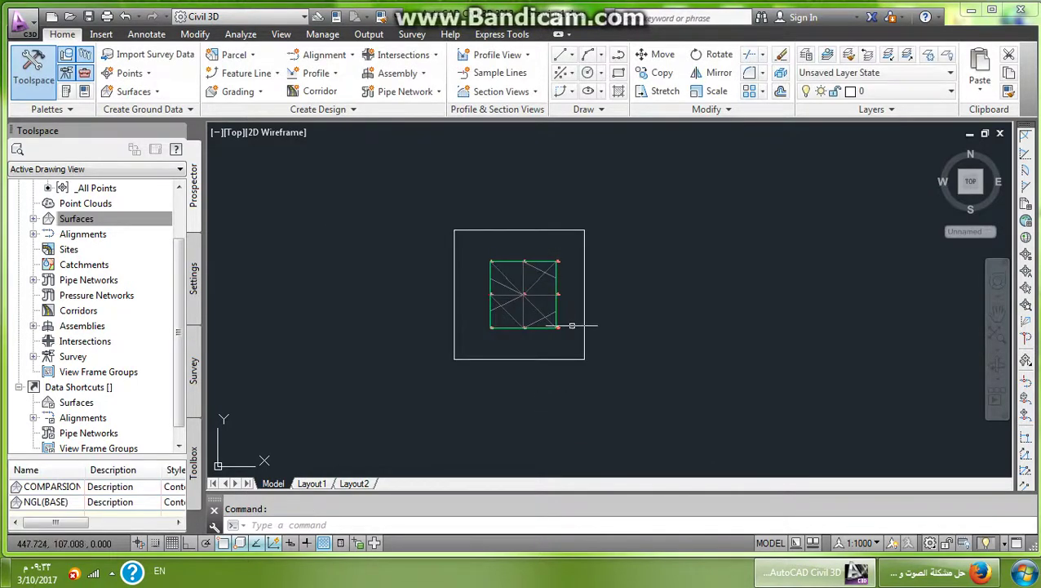
# Step: Add the outer rectangle as a Standard breakline to the COMPARSION SURFCE definition, with a mid-ordinate distance of 1.000m
pyautogui.click(33, 219)
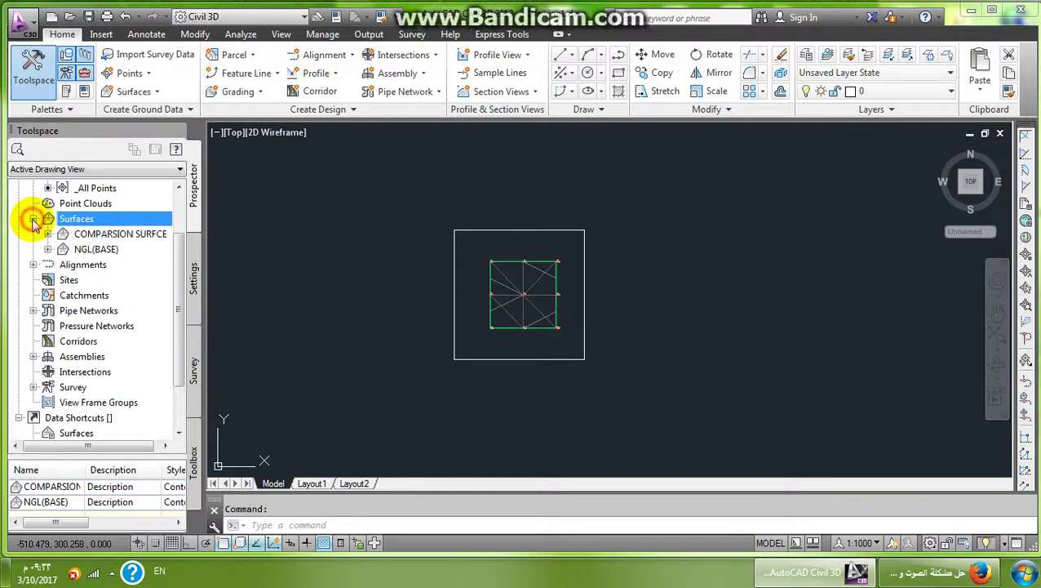
pyautogui.click(122, 234)
pyautogui.click(47, 233)
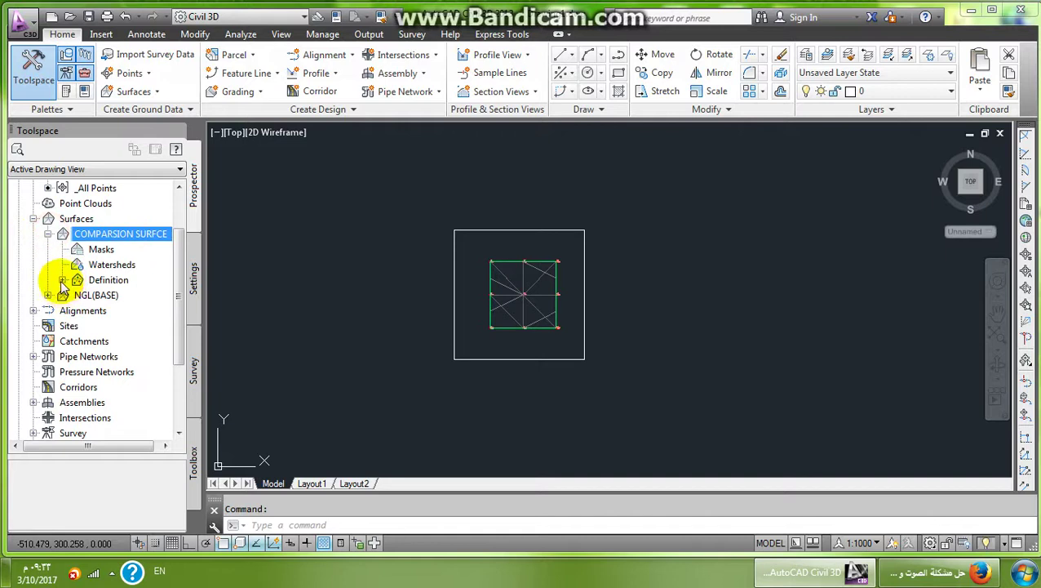
pyautogui.click(62, 280)
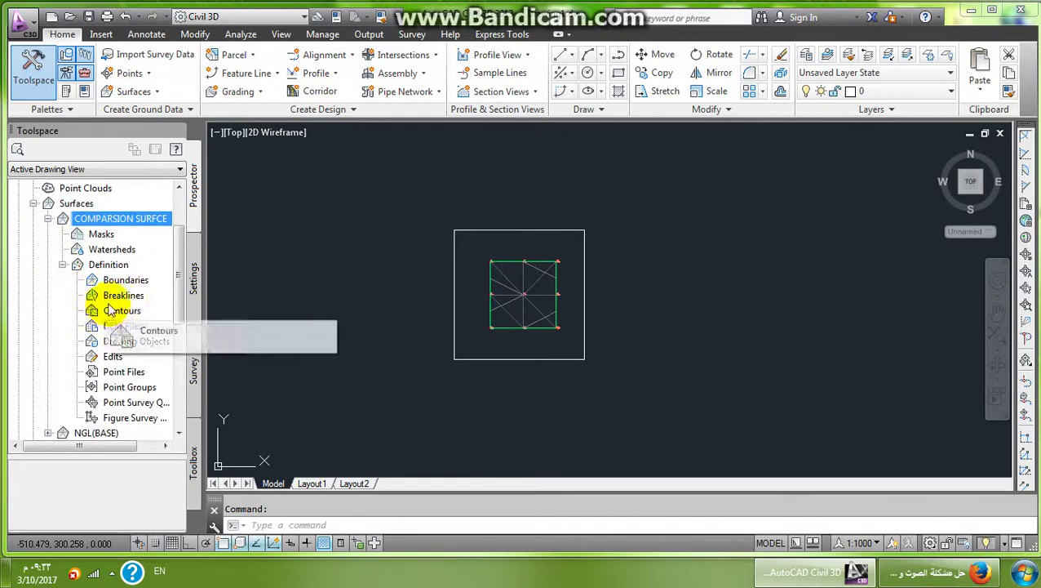
pyautogui.click(127, 295)
pyautogui.rightClick(155, 294)
pyautogui.click(170, 301)
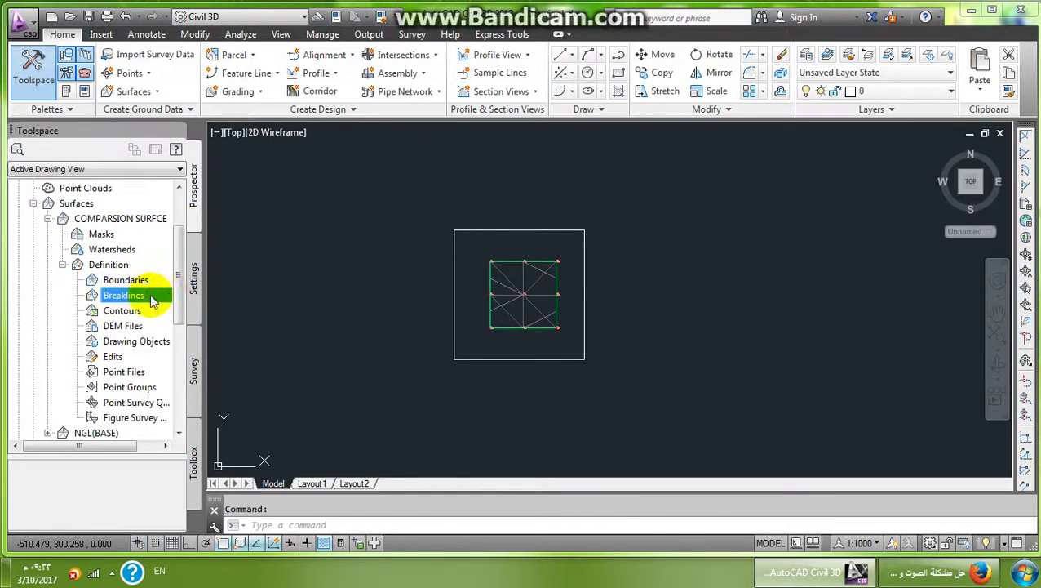
pyautogui.rightClick(162, 295)
pyautogui.click(185, 302)
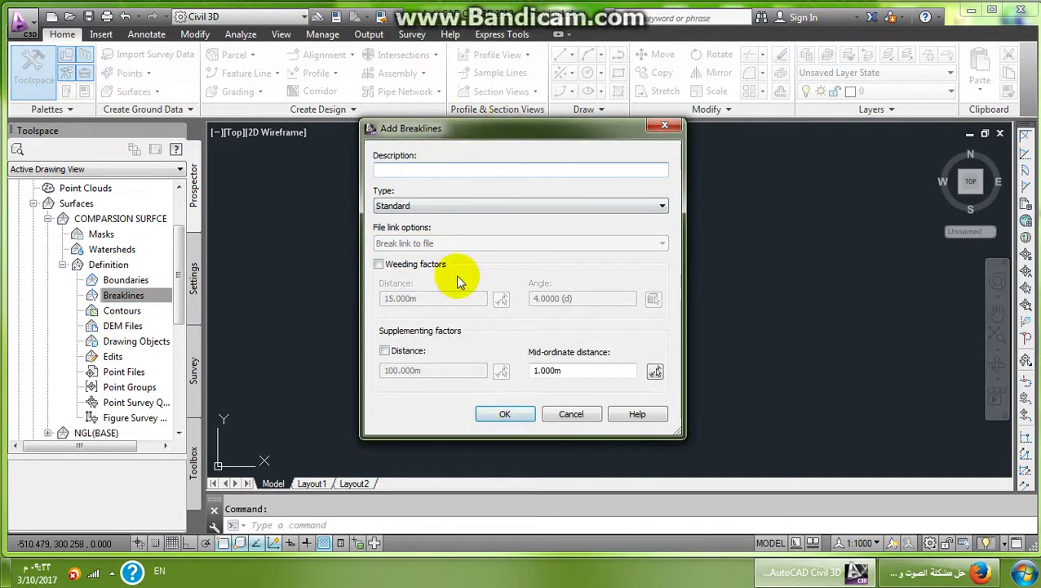
pyautogui.click(507, 414)
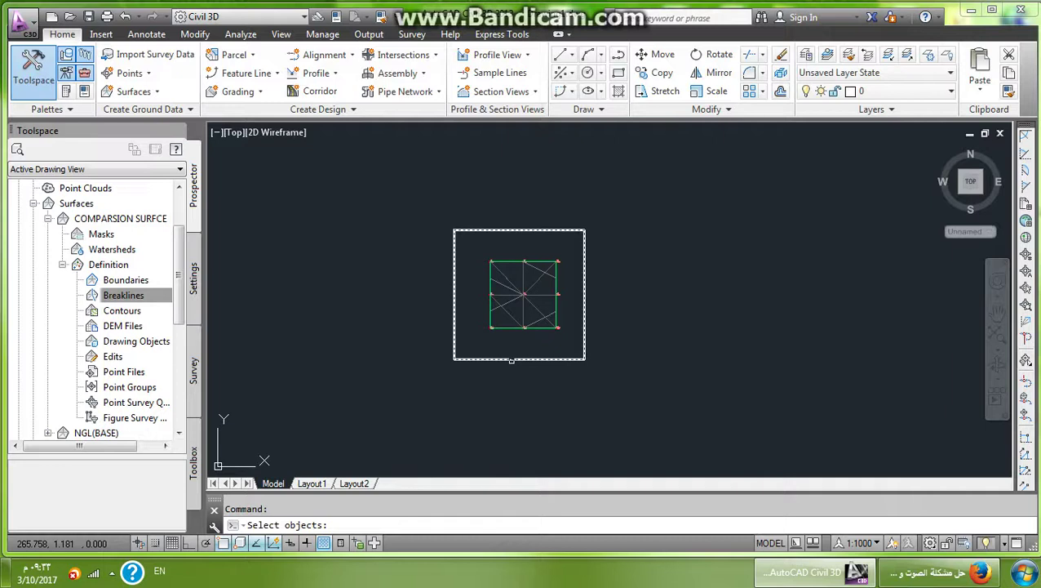
pyautogui.click(511, 359)
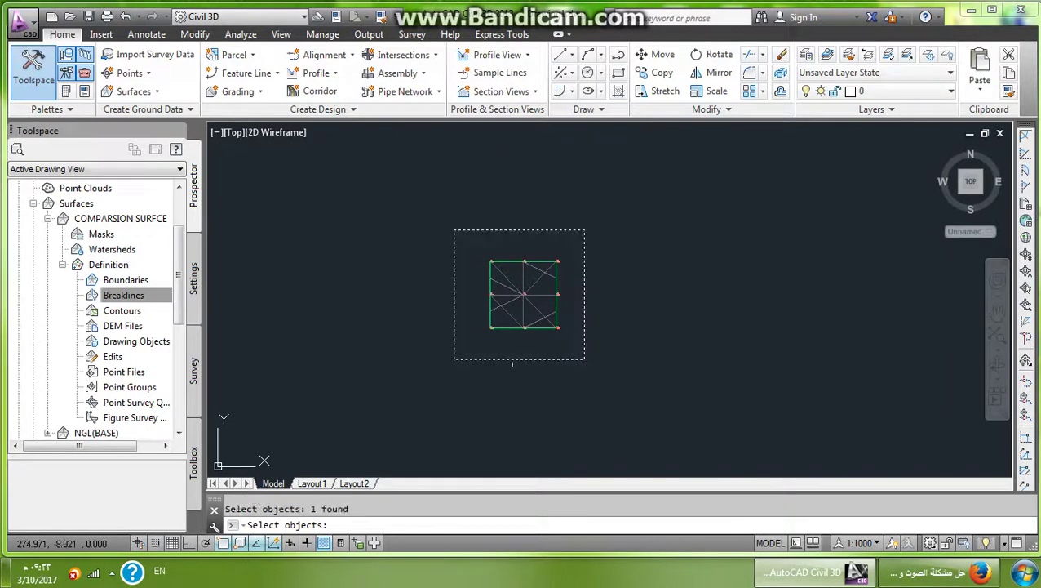
pyautogui.press('Return')
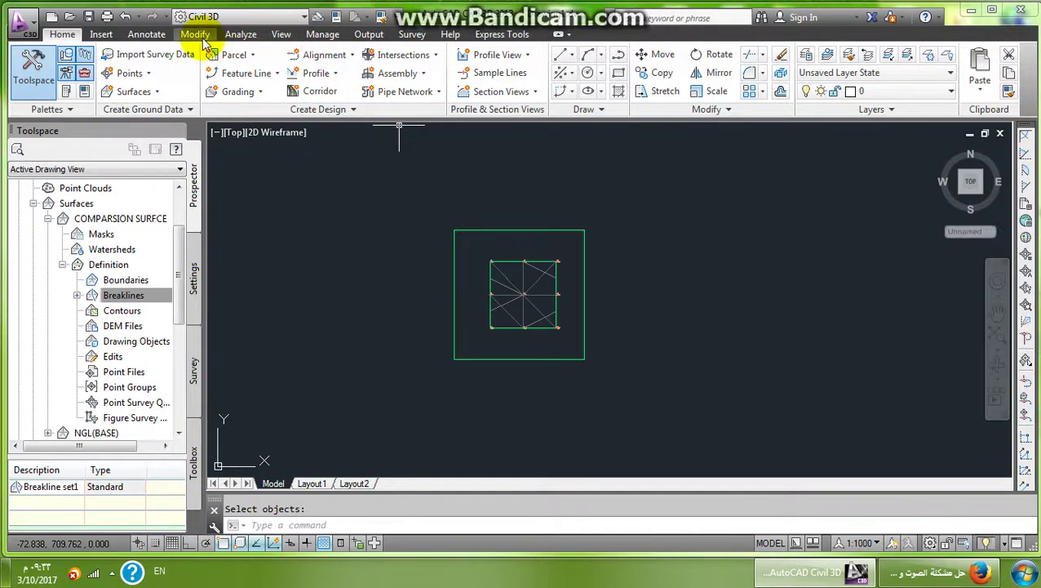
# Step: Start a new TIN volume surface from the Volumes Dashboard and name it كميات الردم
pyautogui.click(238, 34)
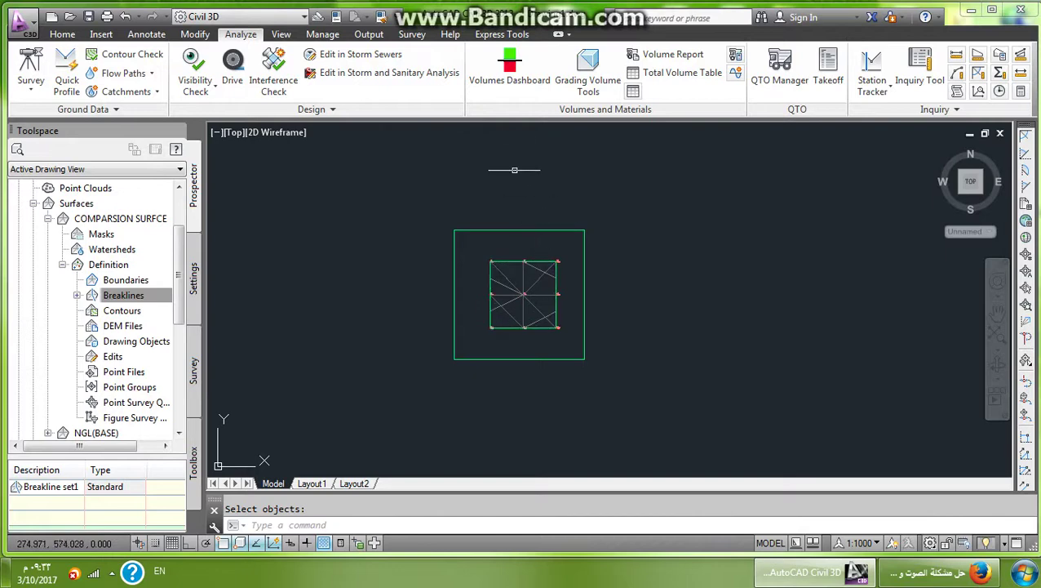
pyautogui.click(510, 67)
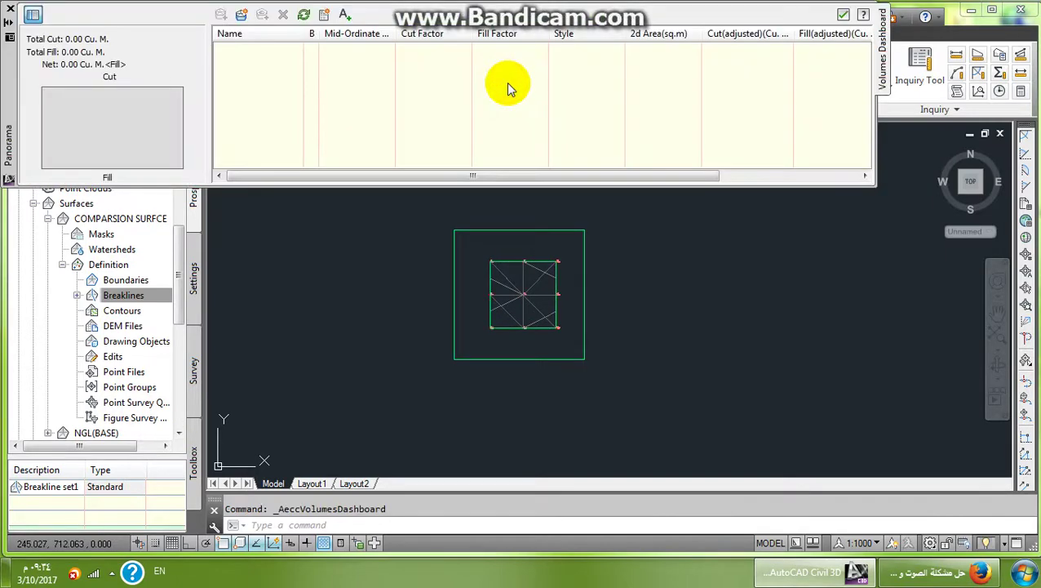
pyautogui.click(843, 15)
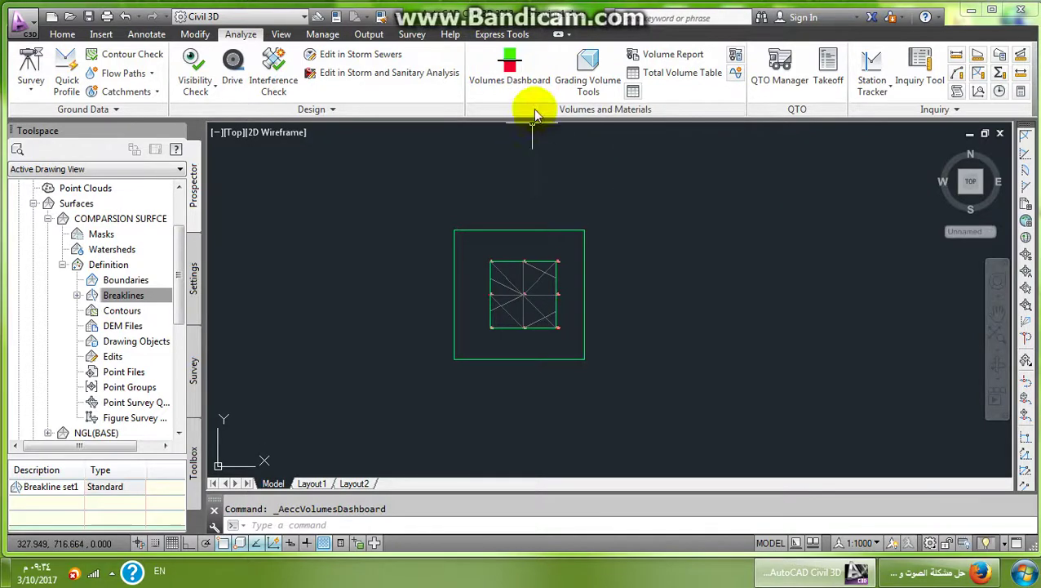
pyautogui.click(514, 74)
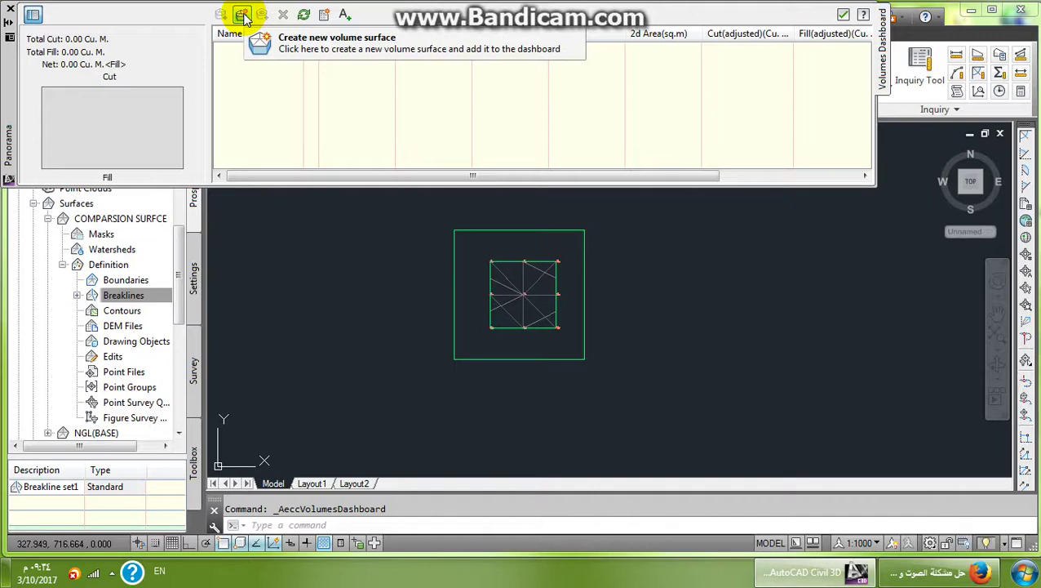
pyautogui.click(243, 16)
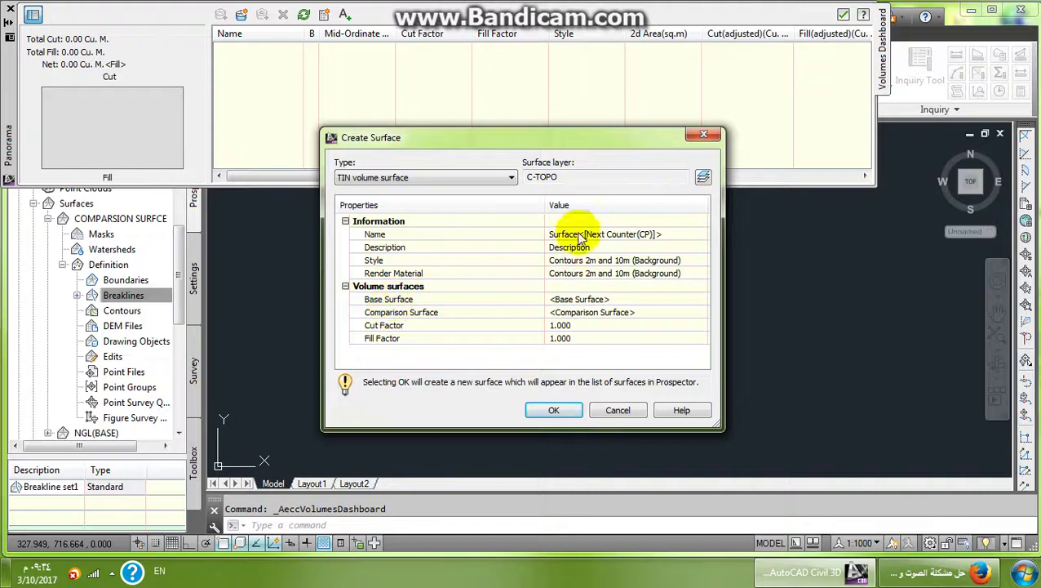
pyautogui.click(629, 233)
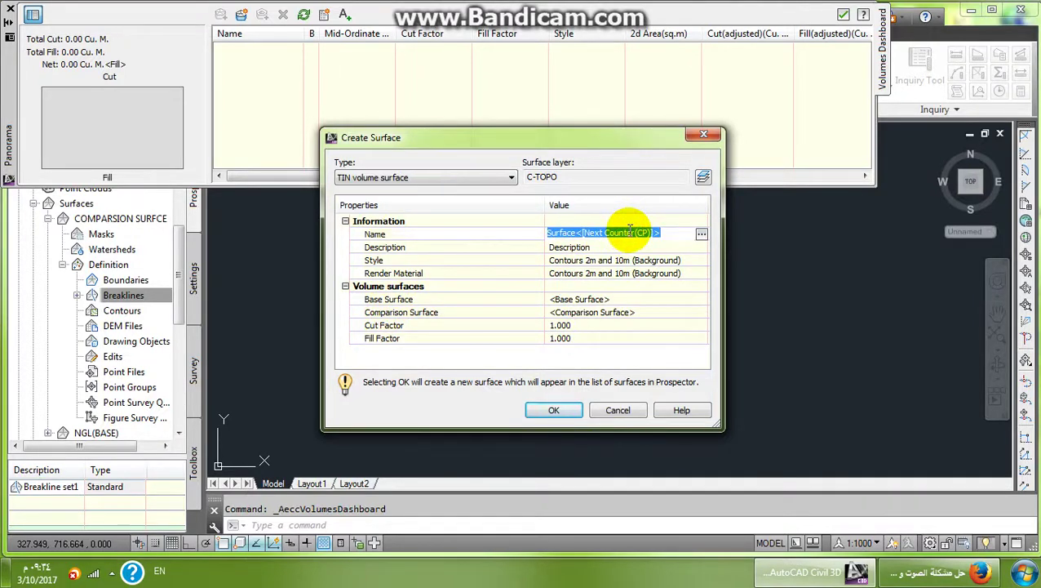
pyautogui.write(';L')
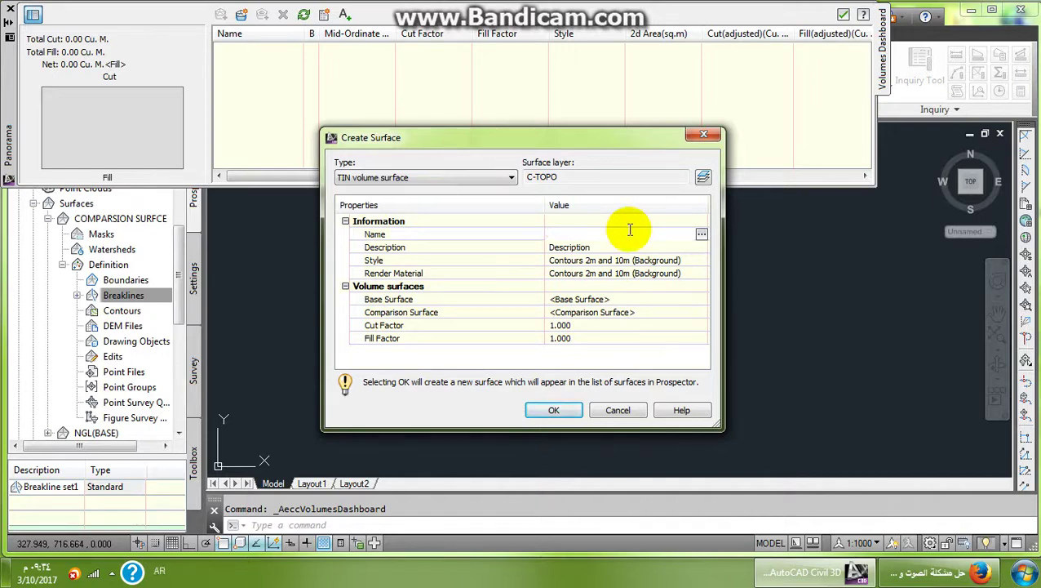
pyautogui.write('ل')
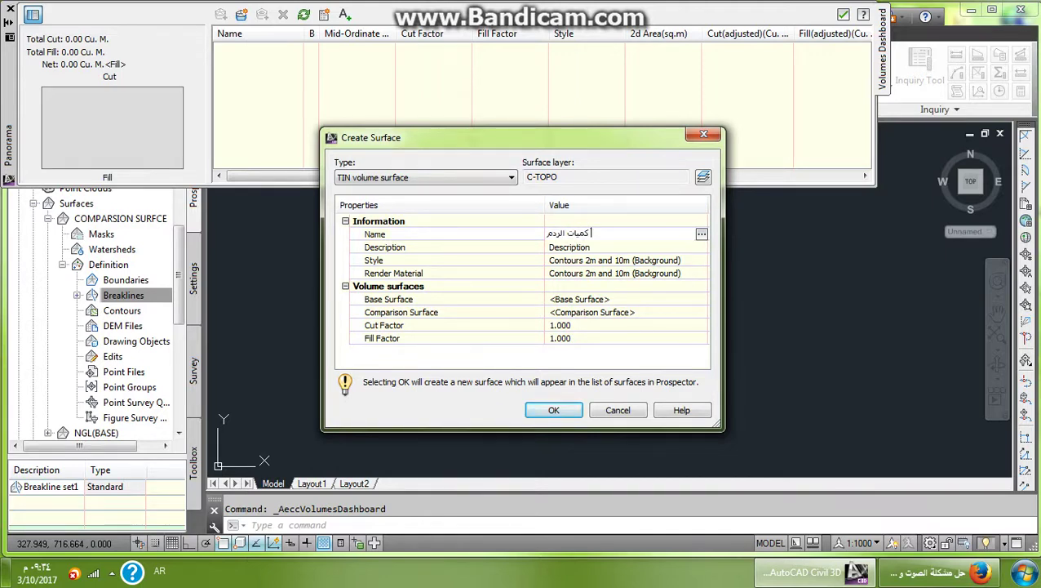
pyautogui.click(630, 231)
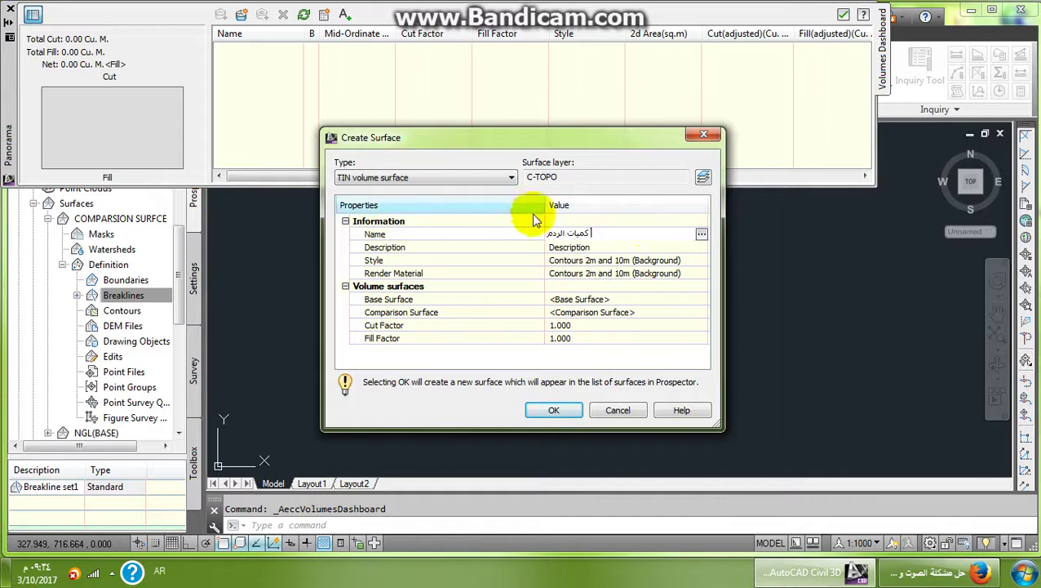
# Step: Set the base surface of the كميات الردم volume surface to NGL(BASE)
pyautogui.click(394, 290)
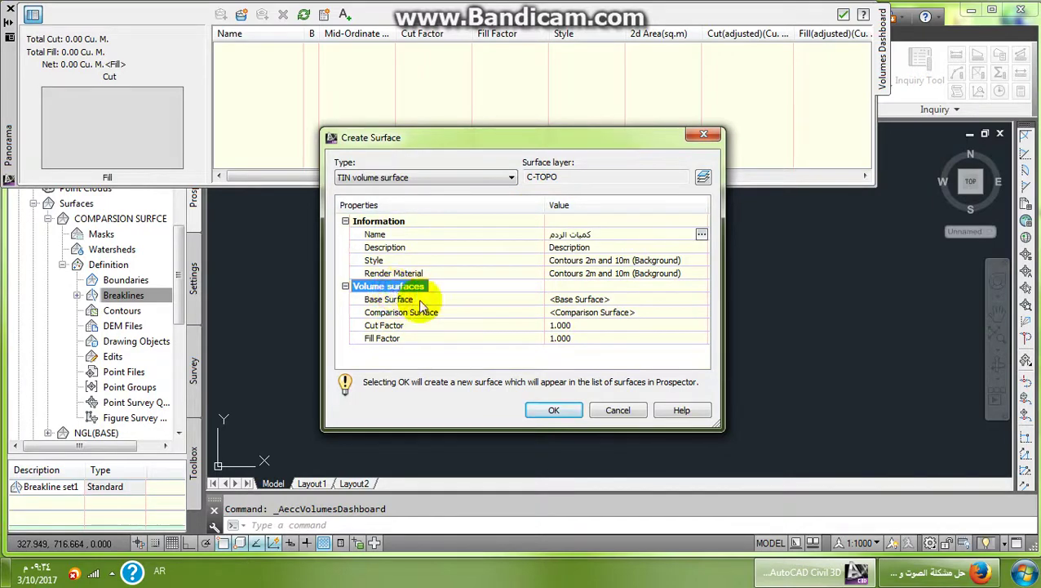
pyautogui.click(599, 298)
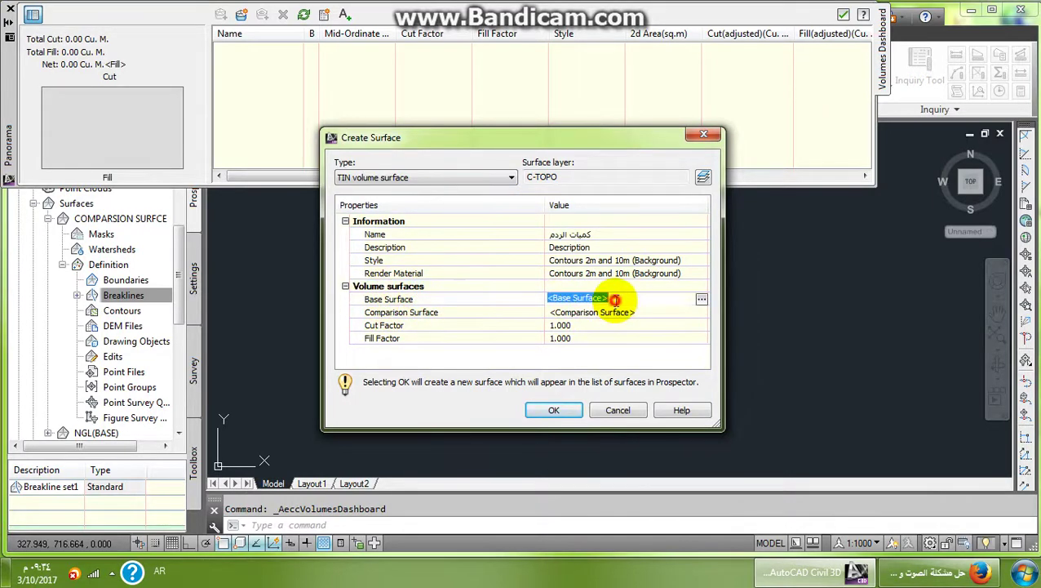
pyautogui.click(699, 299)
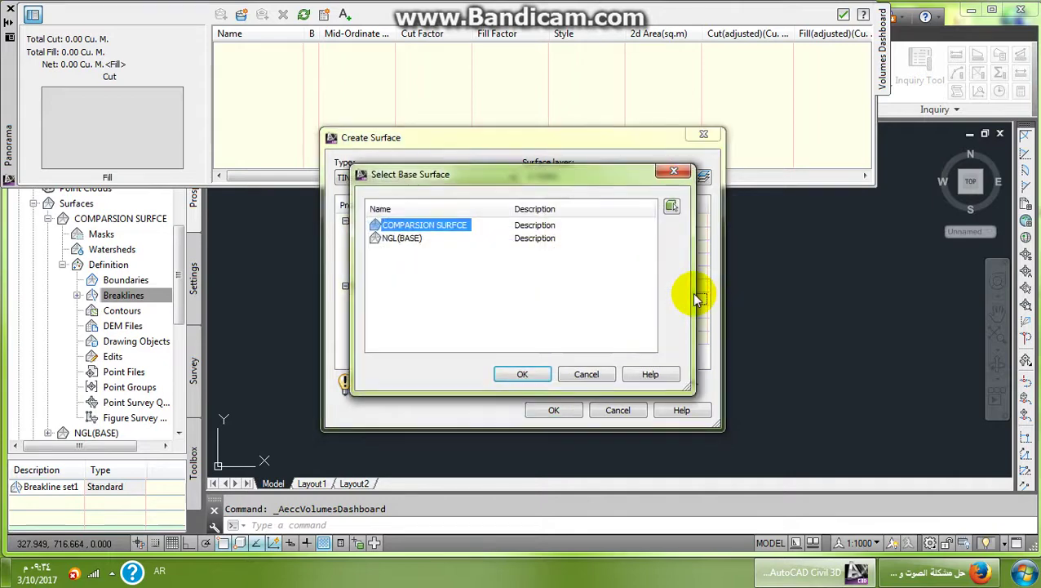
pyautogui.click(394, 241)
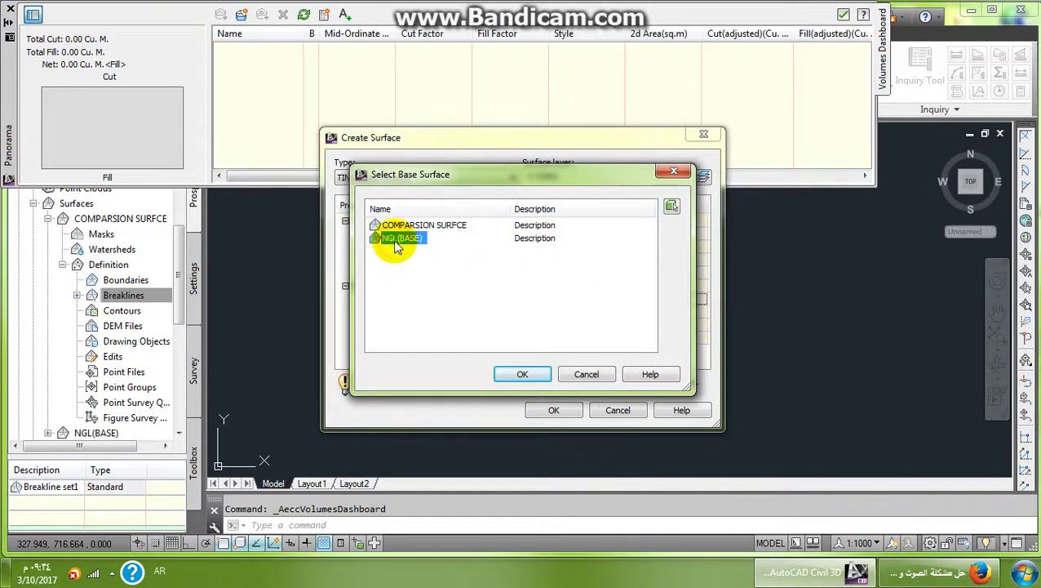
pyautogui.click(522, 373)
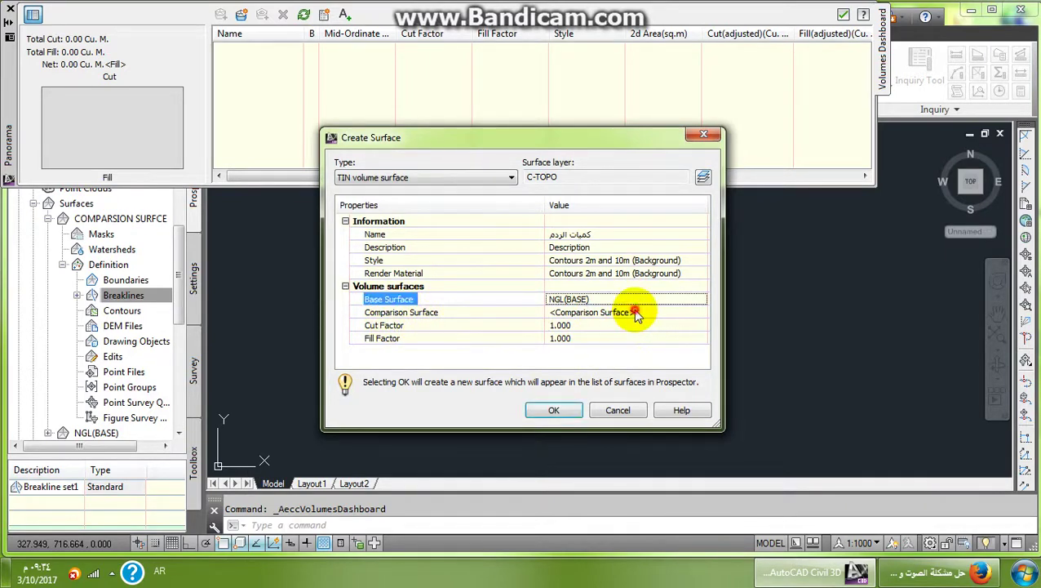
# Step: Set the comparison surface to COMPARSION SURFCE and create the كميات الردم volume surface
pyautogui.click(699, 311)
pyautogui.click(699, 312)
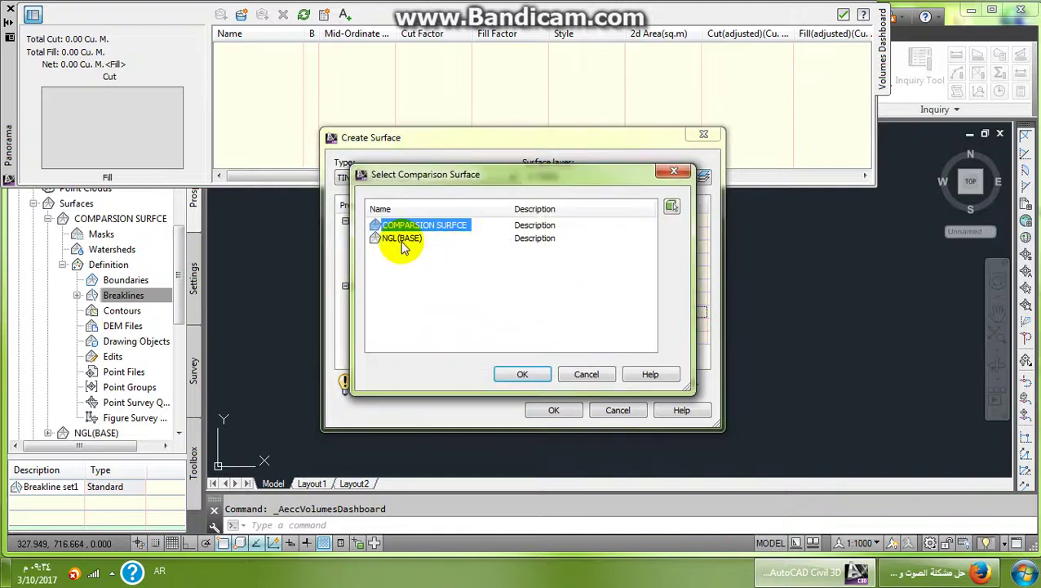
pyautogui.click(521, 373)
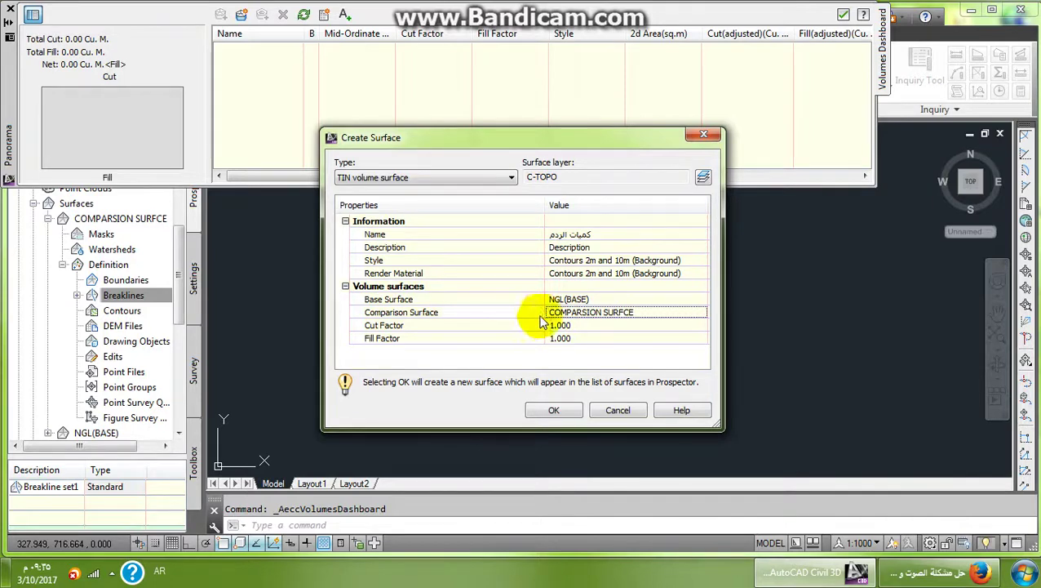
pyautogui.click(553, 410)
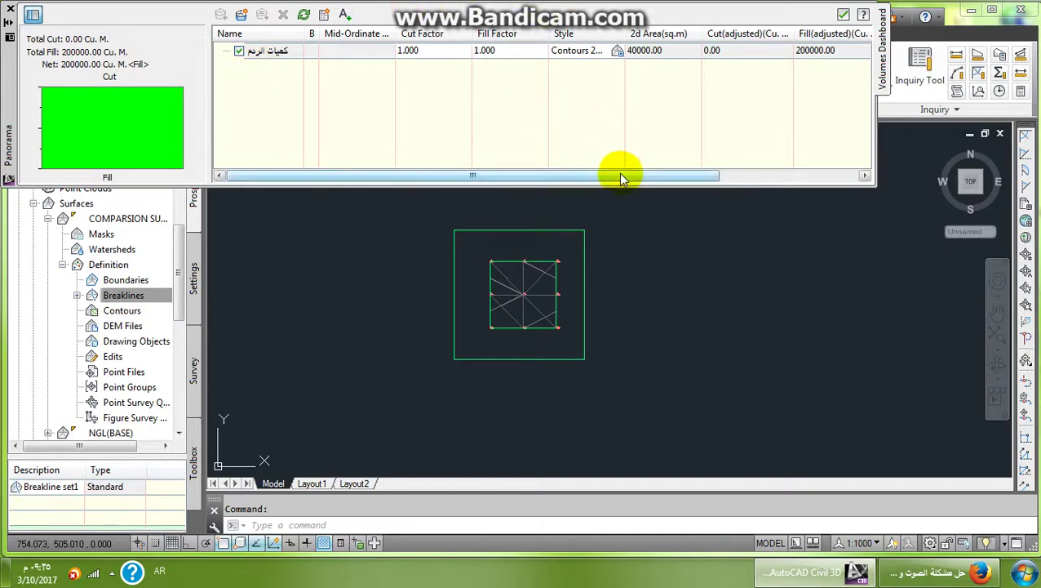
# Step: Examine the 2D area and the adjusted cut, fill and net volumes of the كميات الردم surface in the Volumes Dashboard
pyautogui.moveTo(609, 174); pyautogui.dragTo(786, 175)
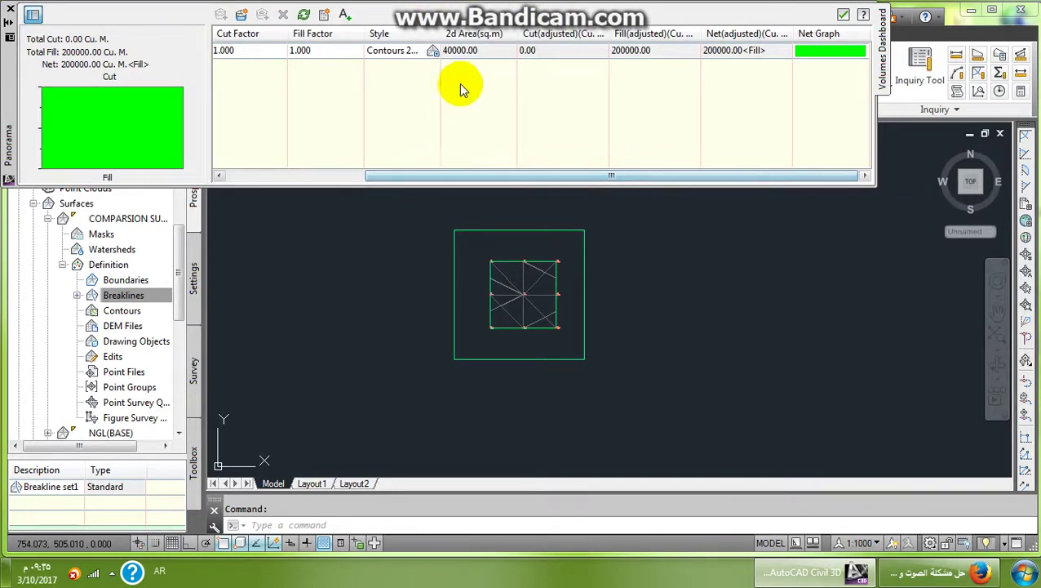
pyautogui.moveTo(644, 173); pyautogui.dragTo(744, 162)
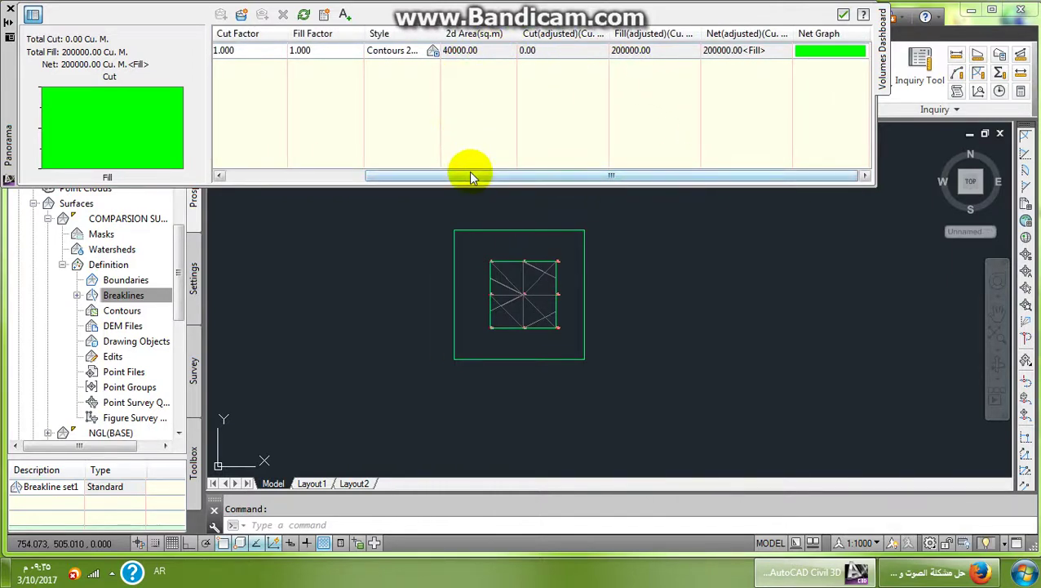
pyautogui.moveTo(472, 174); pyautogui.dragTo(606, 179)
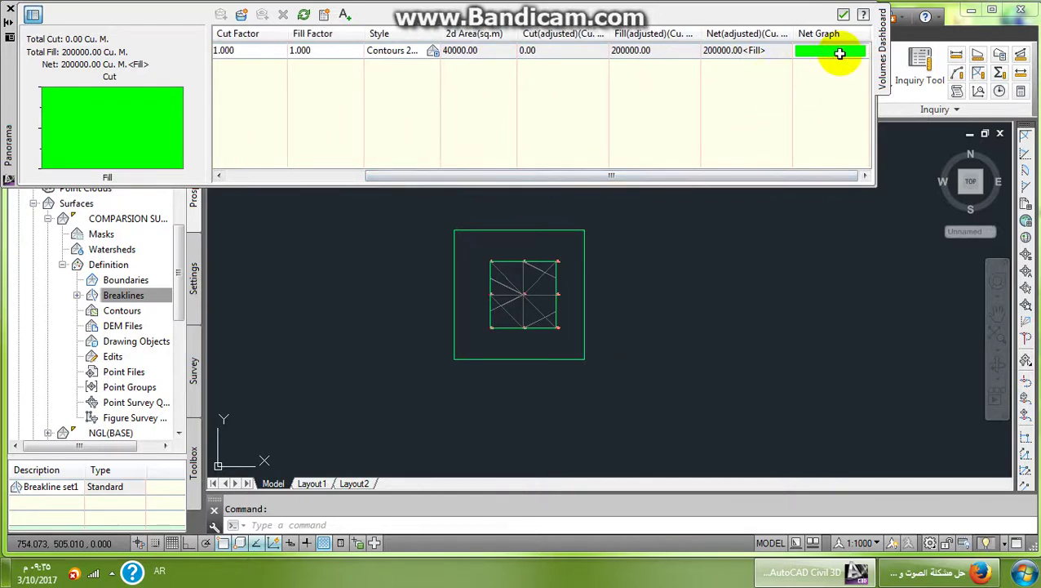
pyautogui.click(620, 57)
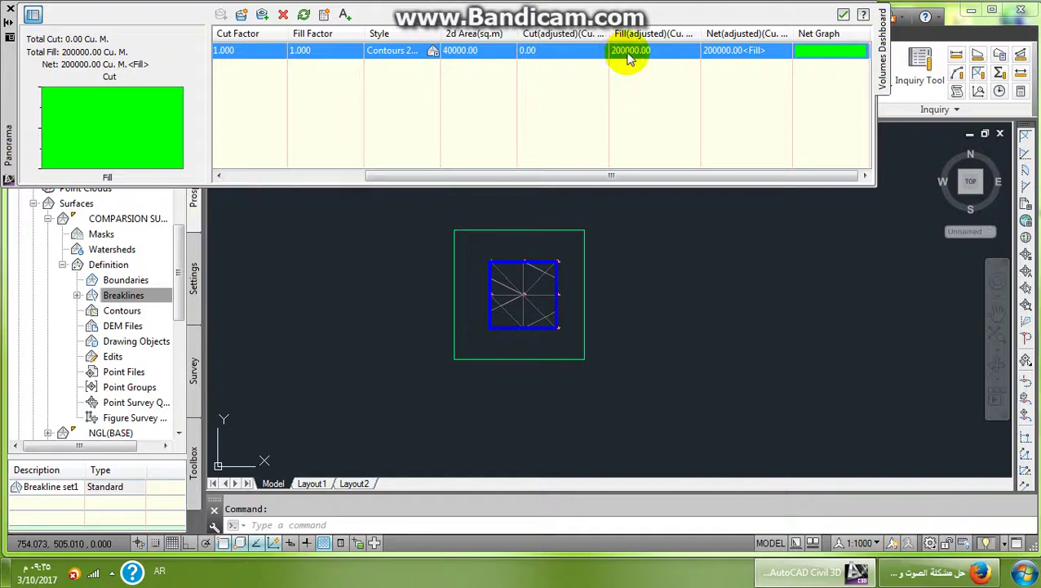
pyautogui.moveTo(598, 175); pyautogui.dragTo(508, 182)
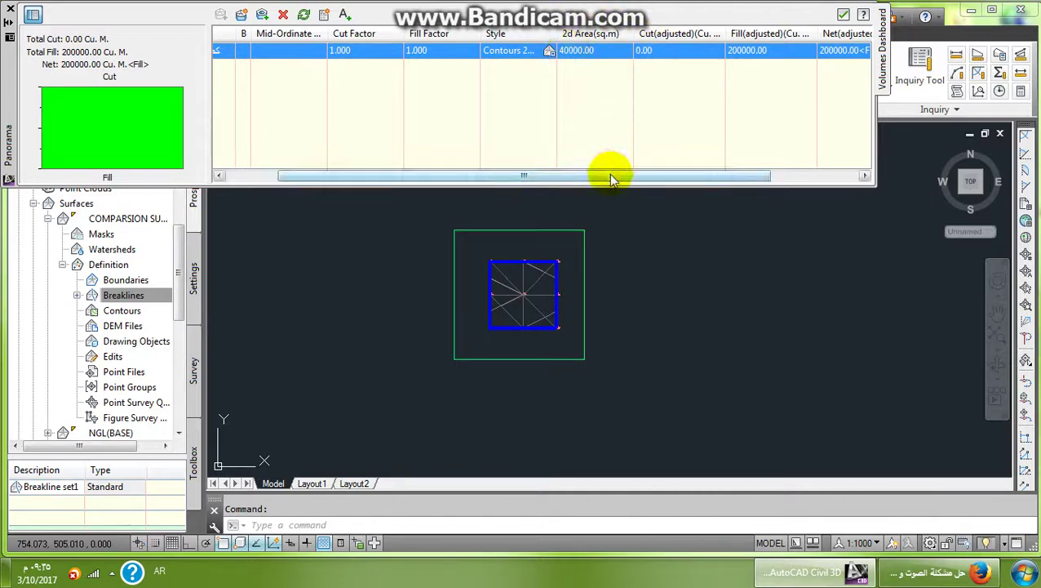
pyautogui.moveTo(608, 173); pyautogui.dragTo(790, 170)
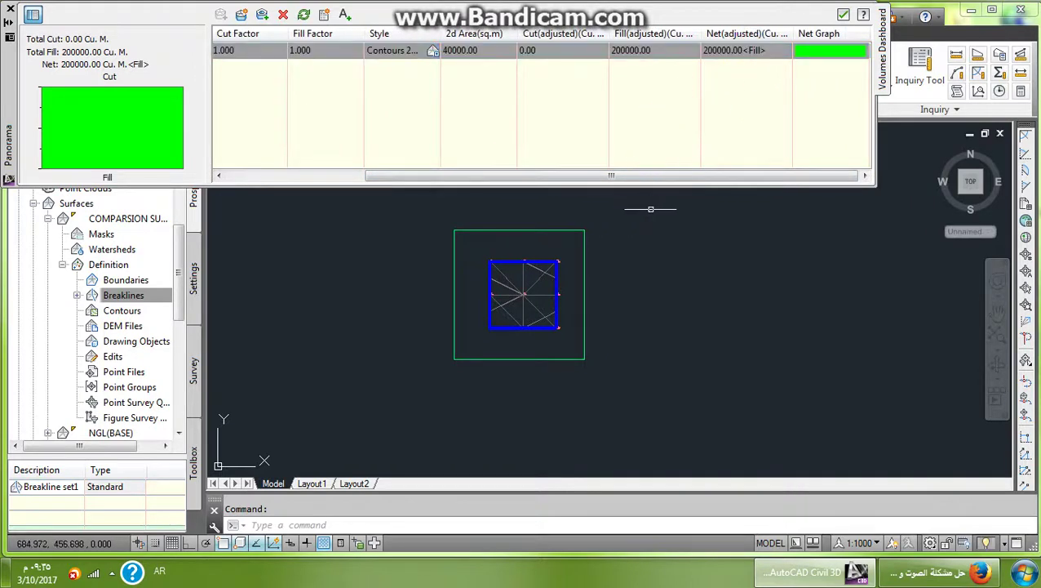
pyautogui.click(111, 572)
pyautogui.click(112, 494)
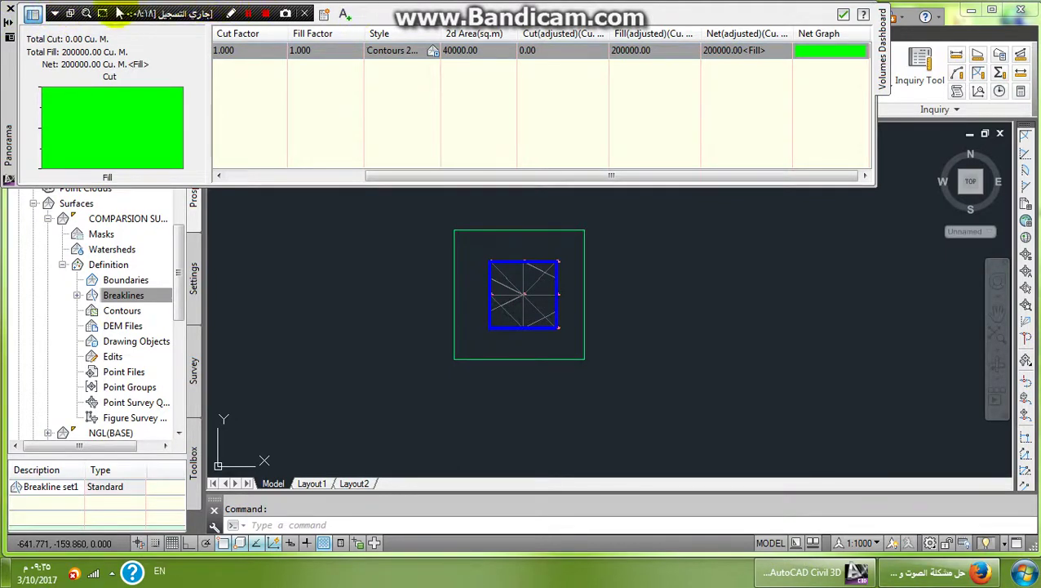
pyautogui.click(32, 14)
pyautogui.click(72, 31)
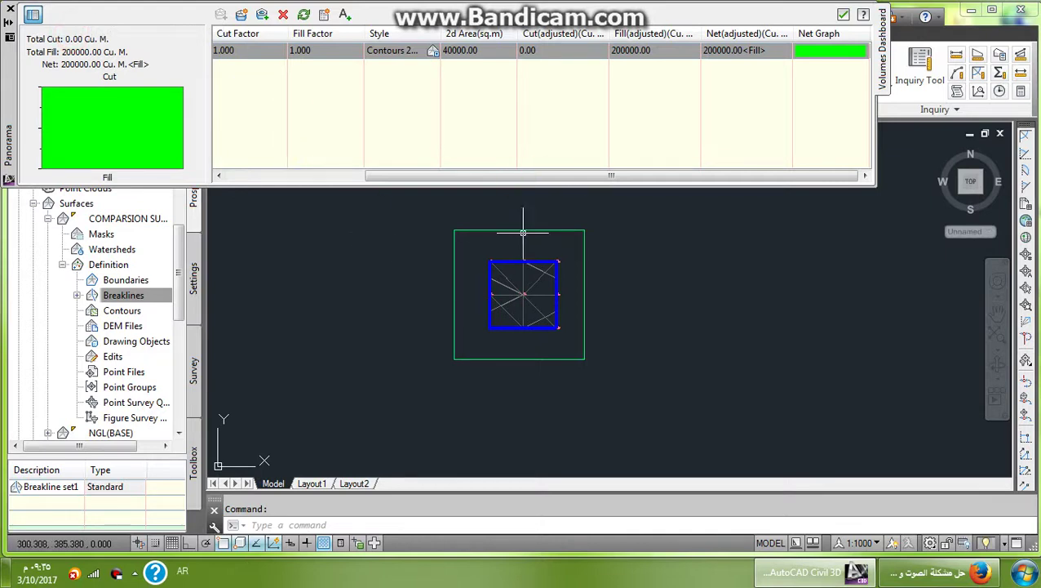
pyautogui.moveTo(523, 232)
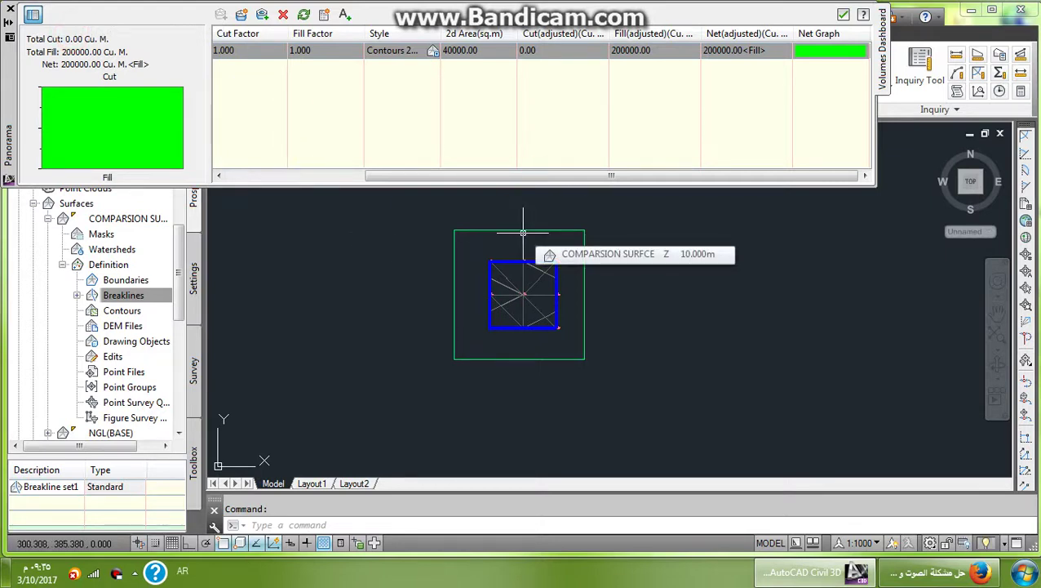
# Step: Start a second TIN volume surface from the Volumes Dashboard with COMPARSION SURFCE as its base surface
pyautogui.click(240, 15)
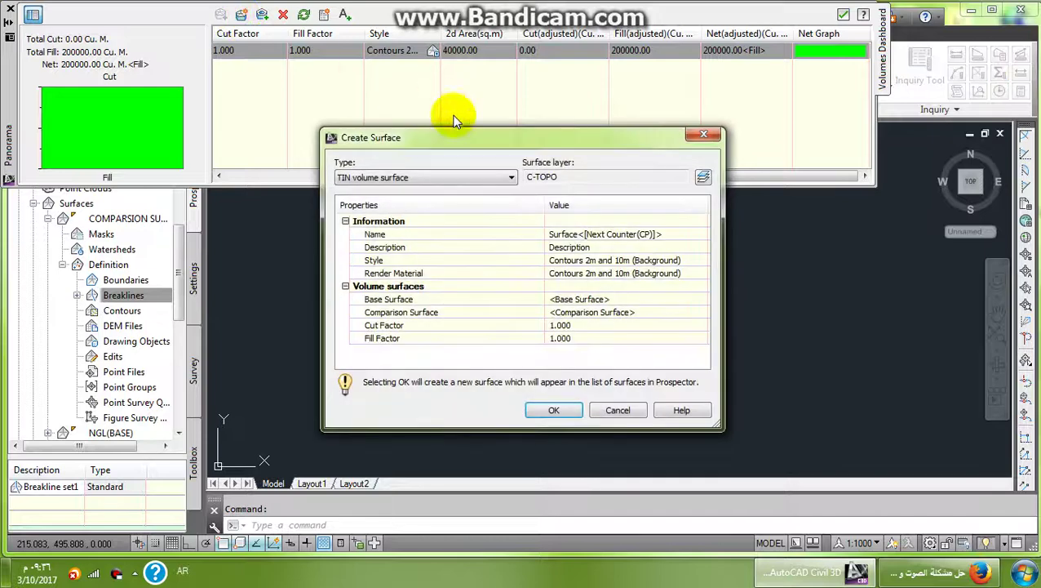
pyautogui.click(581, 299)
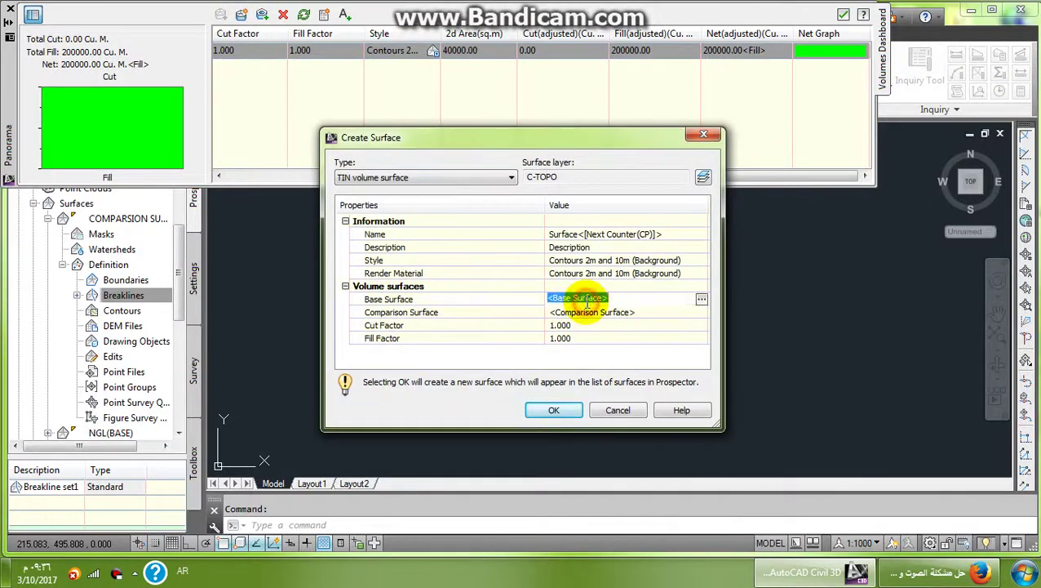
pyautogui.click(700, 299)
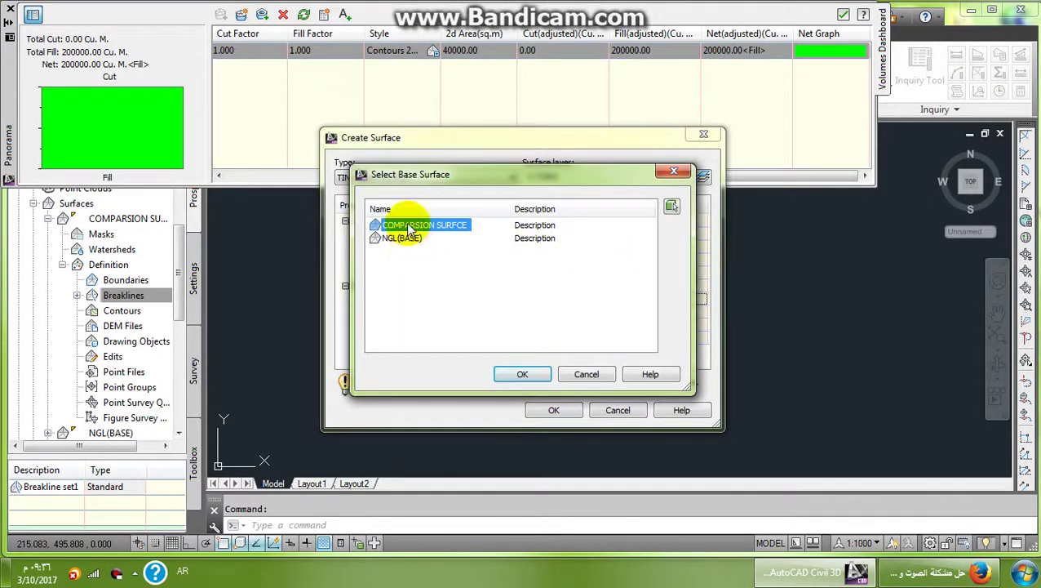
pyautogui.click(523, 372)
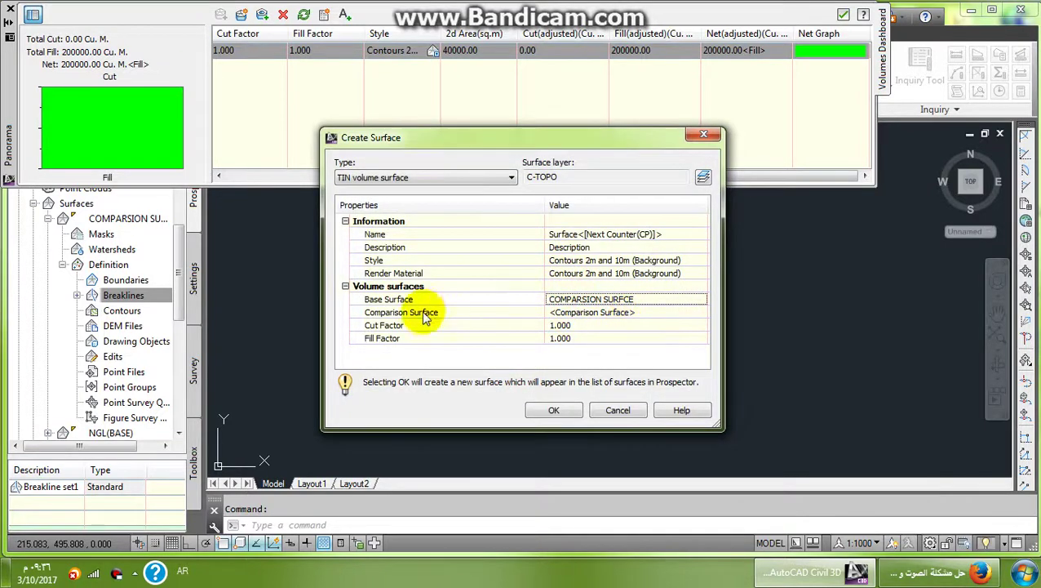
# Step: Set the second volume surface's comparison surface to NGL(BASE) and create it with the default name
pyautogui.click(671, 311)
pyautogui.click(700, 312)
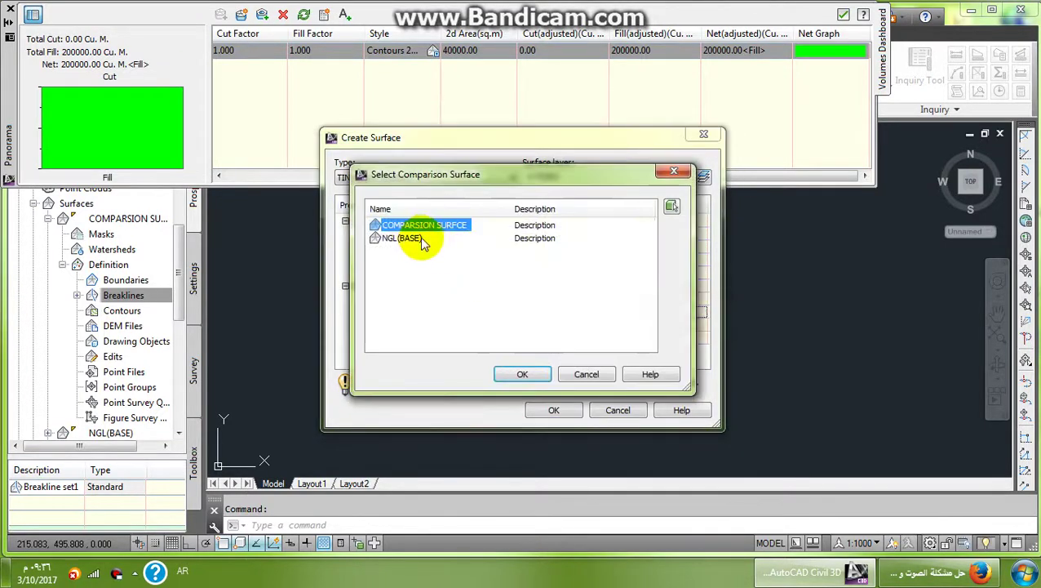
pyautogui.click(402, 237)
pyautogui.click(523, 373)
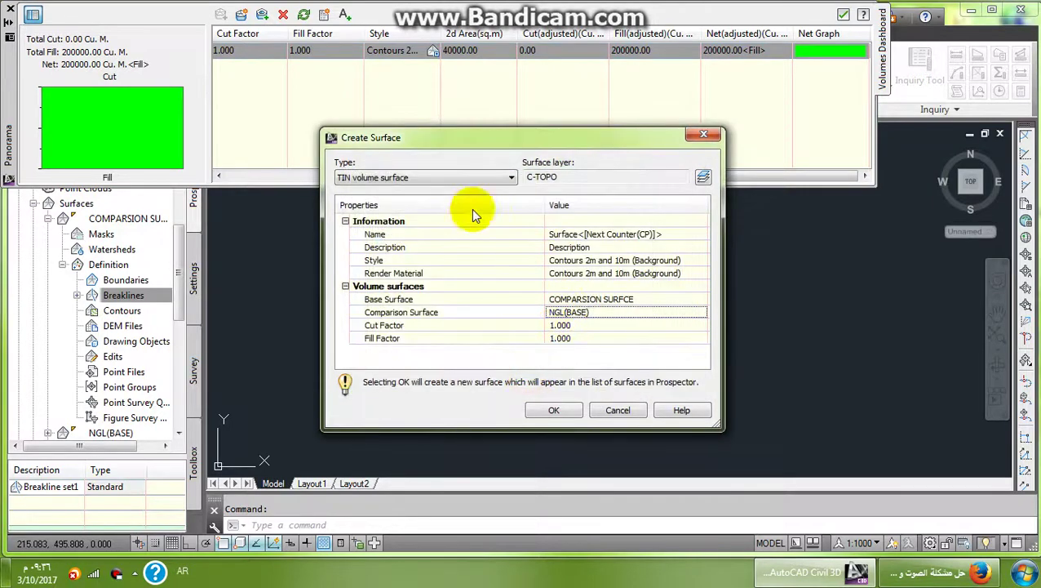
pyautogui.click(553, 410)
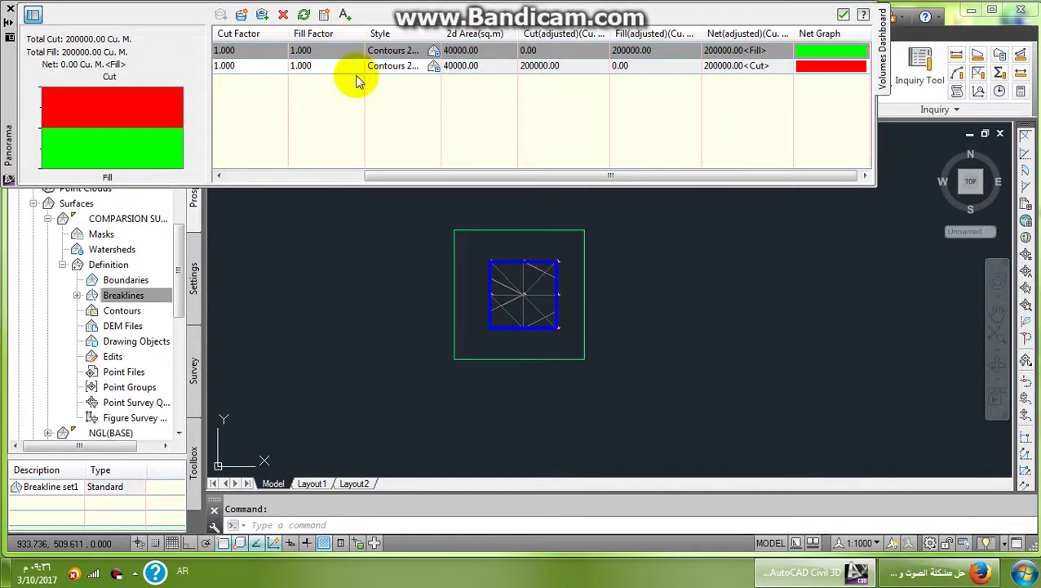
# Step: Insert the Cut/Fill Summary of both volume surfaces into the drawing
pyautogui.click(346, 15)
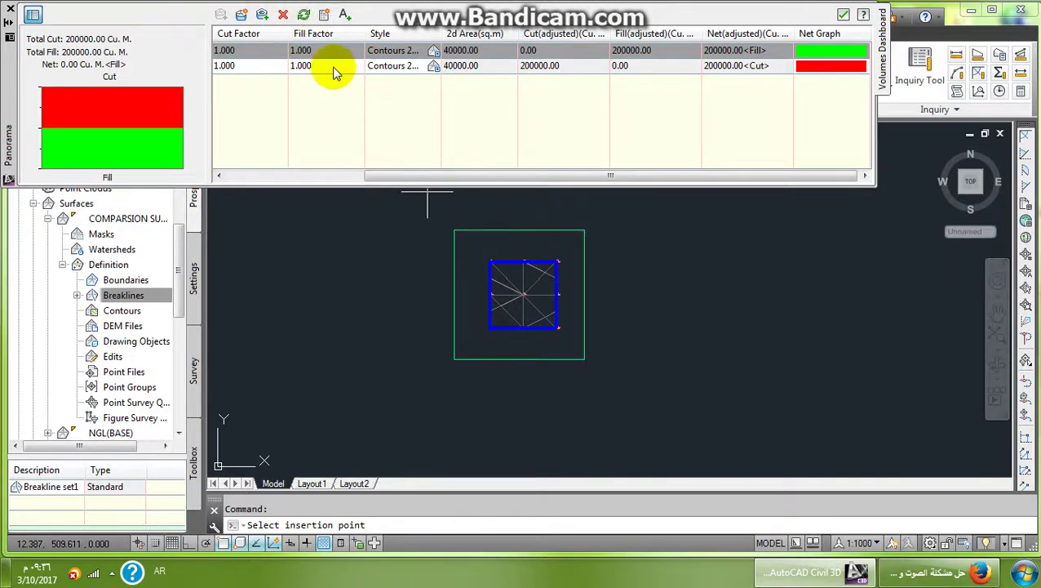
pyautogui.click(325, 16)
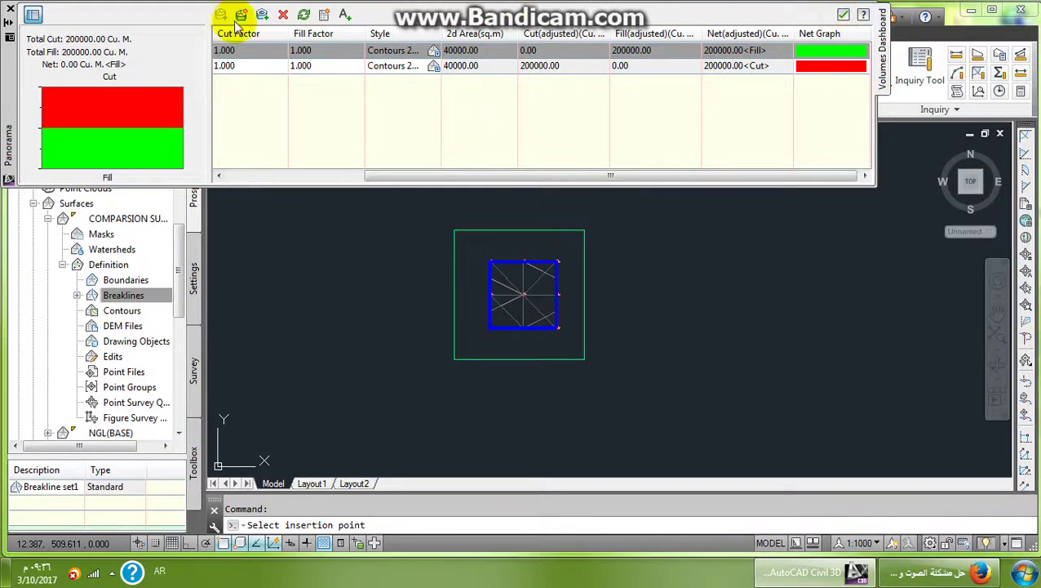
pyautogui.click(323, 17)
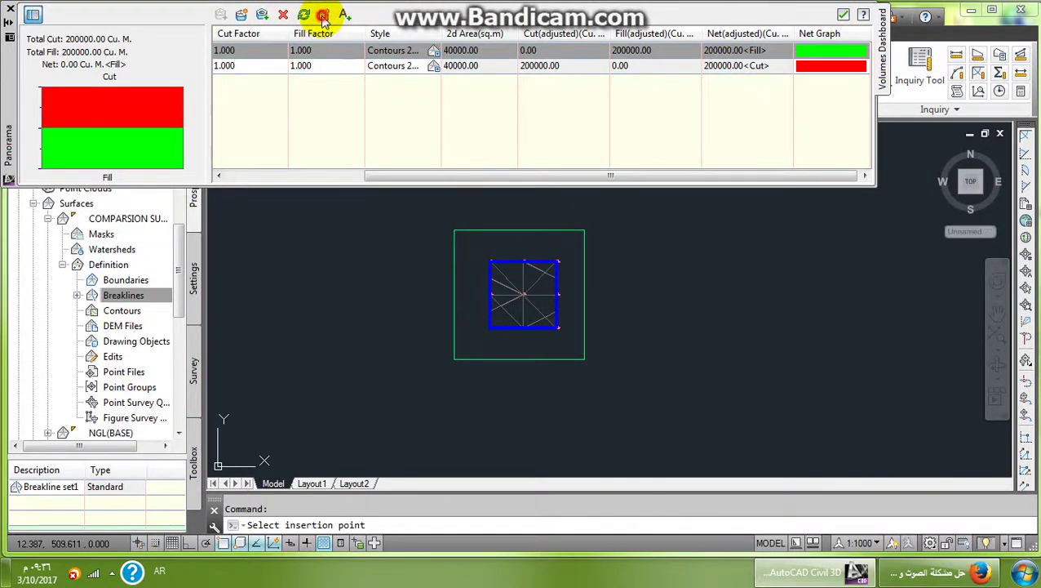
pyautogui.click(216, 259)
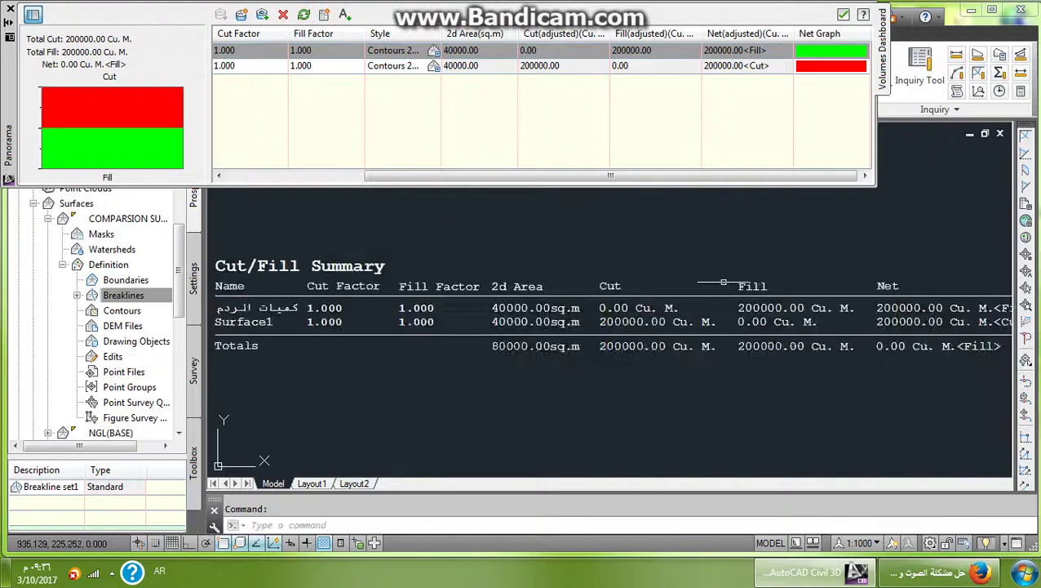
# Step: Examine the inserted Cut/Fill Summary, including its factors, 2D areas, cut, fill and net volumes, and totals
pyautogui.scroll(-5, 650, 299)
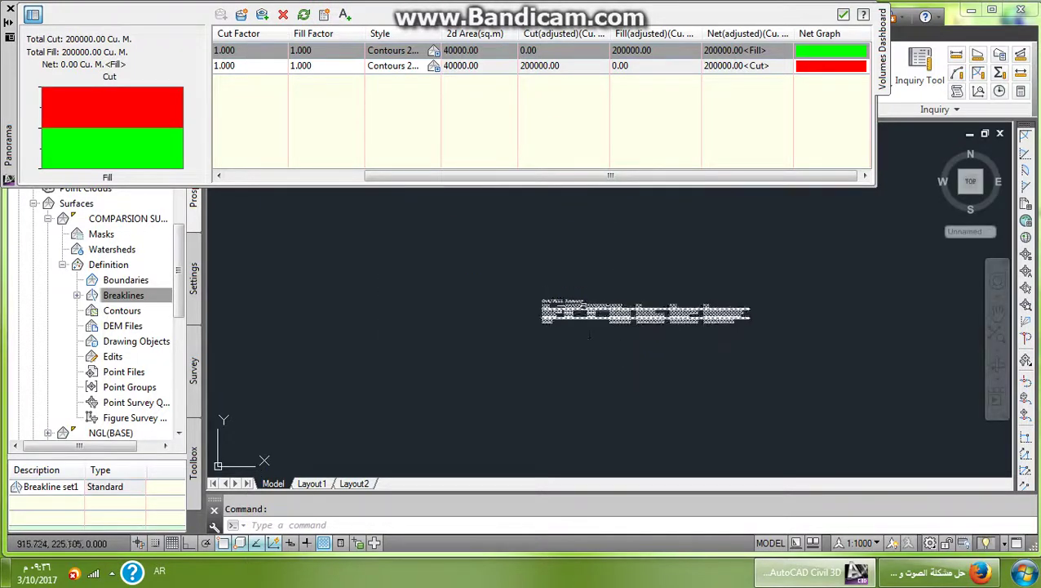
pyautogui.scroll(5, 589, 294)
pyautogui.scroll(-5, 495, 343)
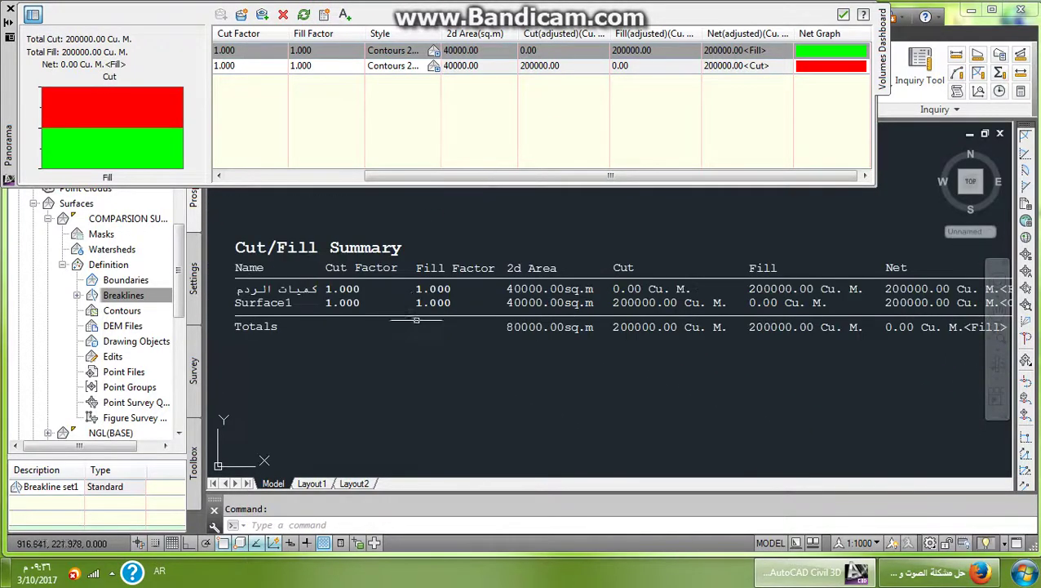
pyautogui.scroll(3, 608, 324)
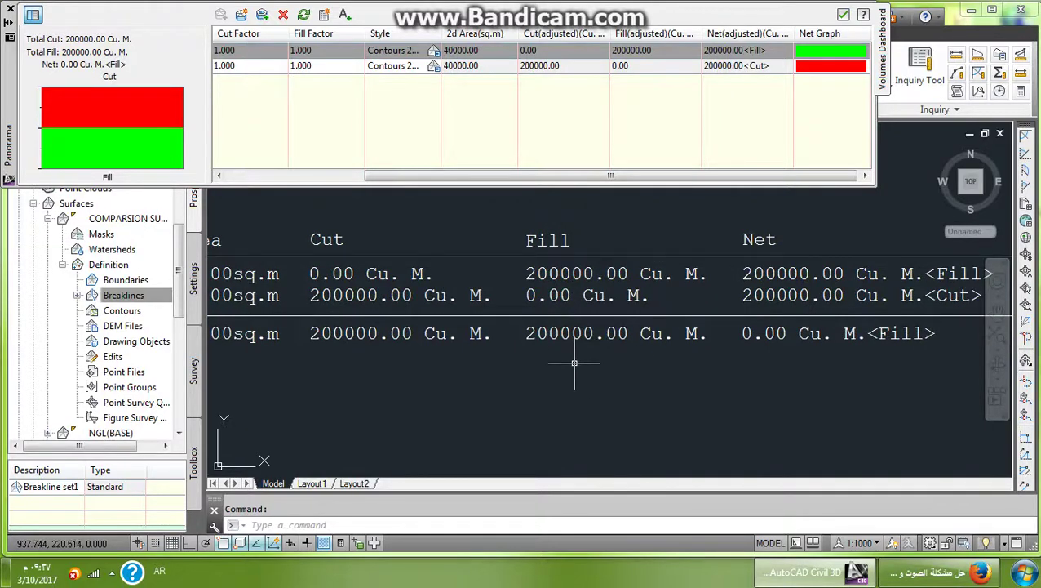
pyautogui.moveTo(576, 359)
pyautogui.mouseDown(button='middle')
pyautogui.moveTo(558, 349)
pyautogui.moveTo(666, 339)
pyautogui.mouseUp(button='middle')
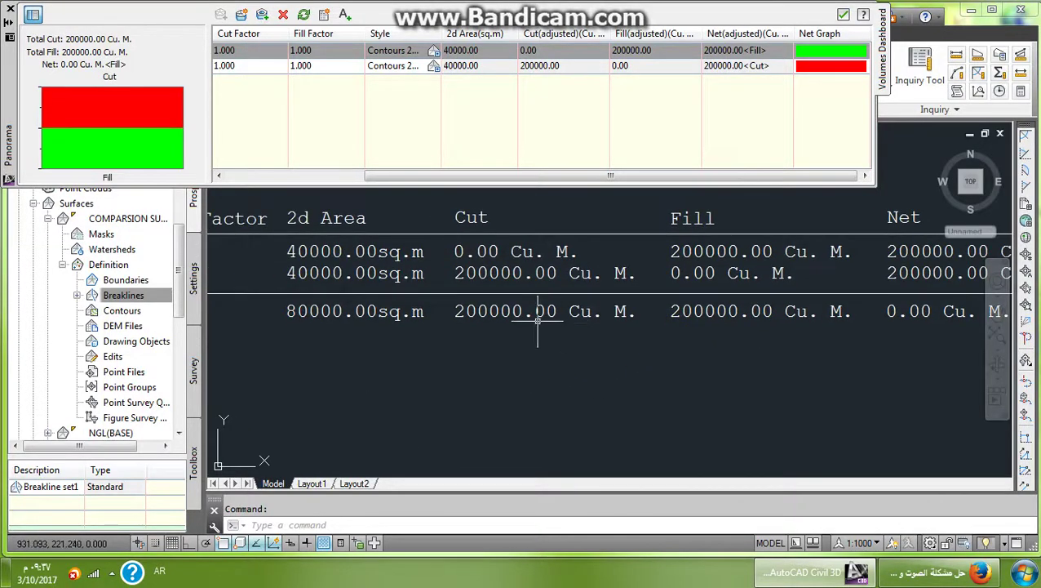
pyautogui.scroll(-4, 686, 343)
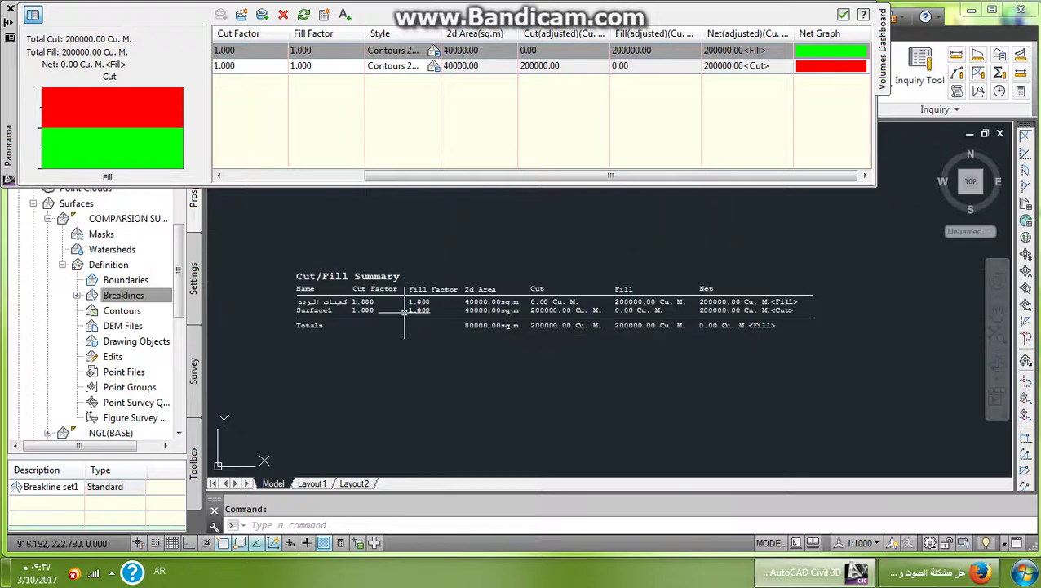
pyautogui.scroll(3, 327, 326)
pyautogui.moveTo(836, 390); pyautogui.dragTo(672, 340, button='middle')
pyautogui.scroll(-3, 540, 373)
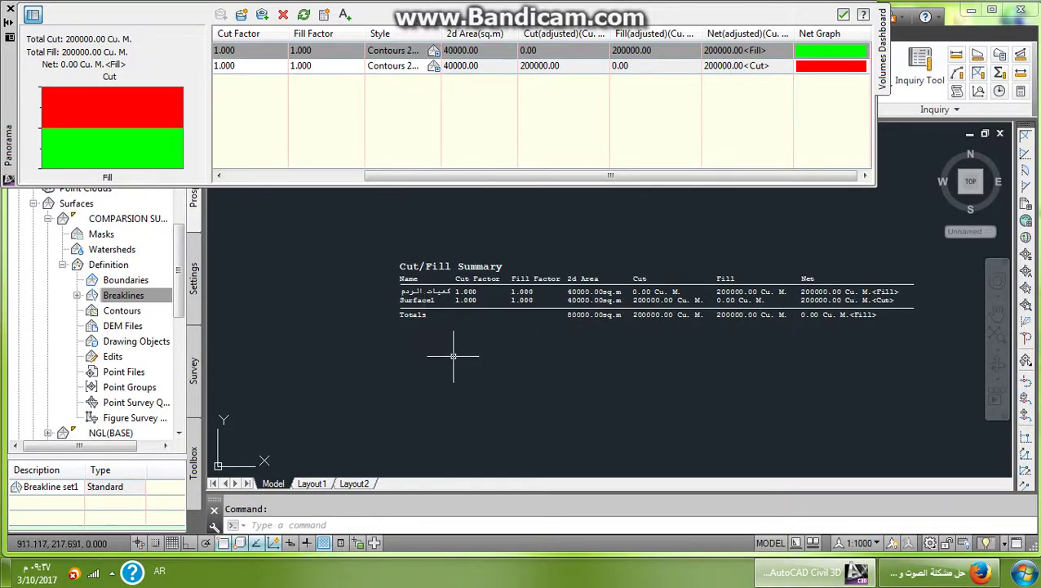
pyautogui.scroll(-3, 607, 356)
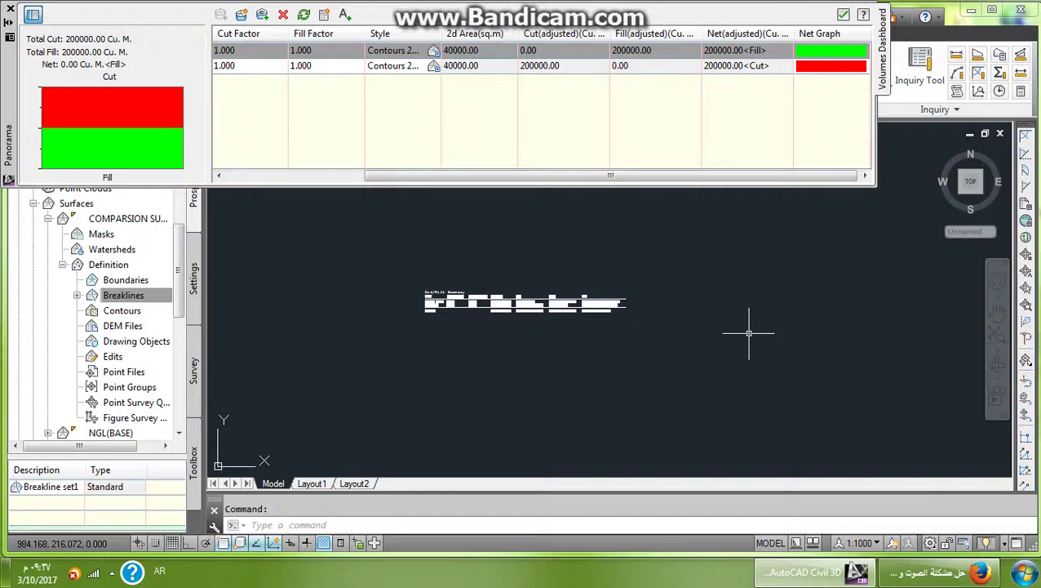
# Step: Close the Volumes Dashboard
pyautogui.click(843, 15)
pyautogui.click(111, 572)
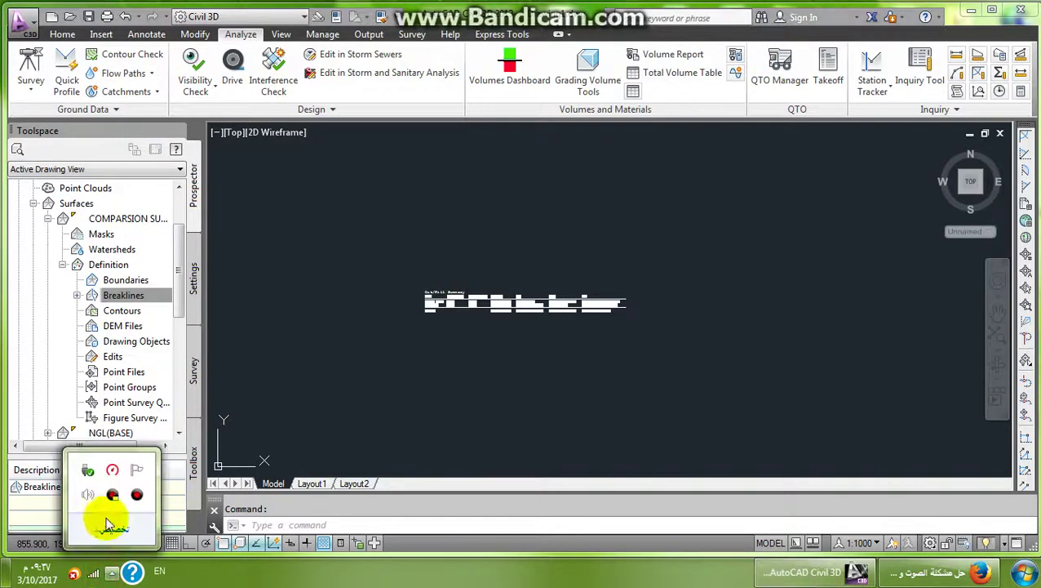